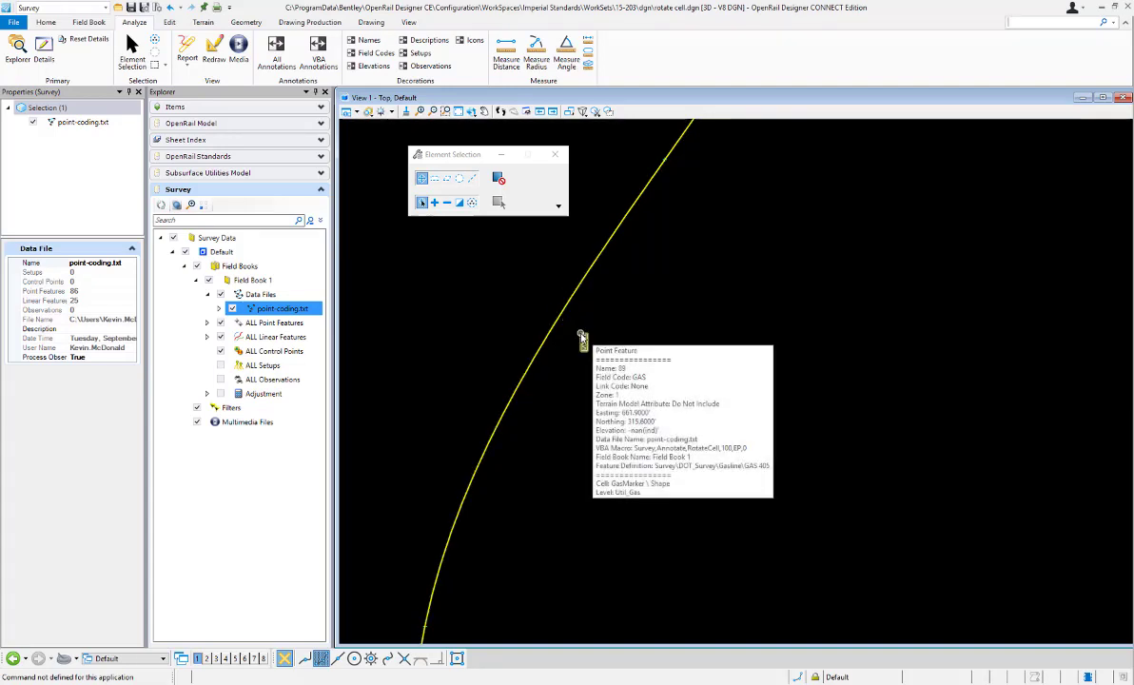
Find the Macros command and load the SmartObjects.mvba project from the SurveyFiles macro folder
mouse_move(583, 343)
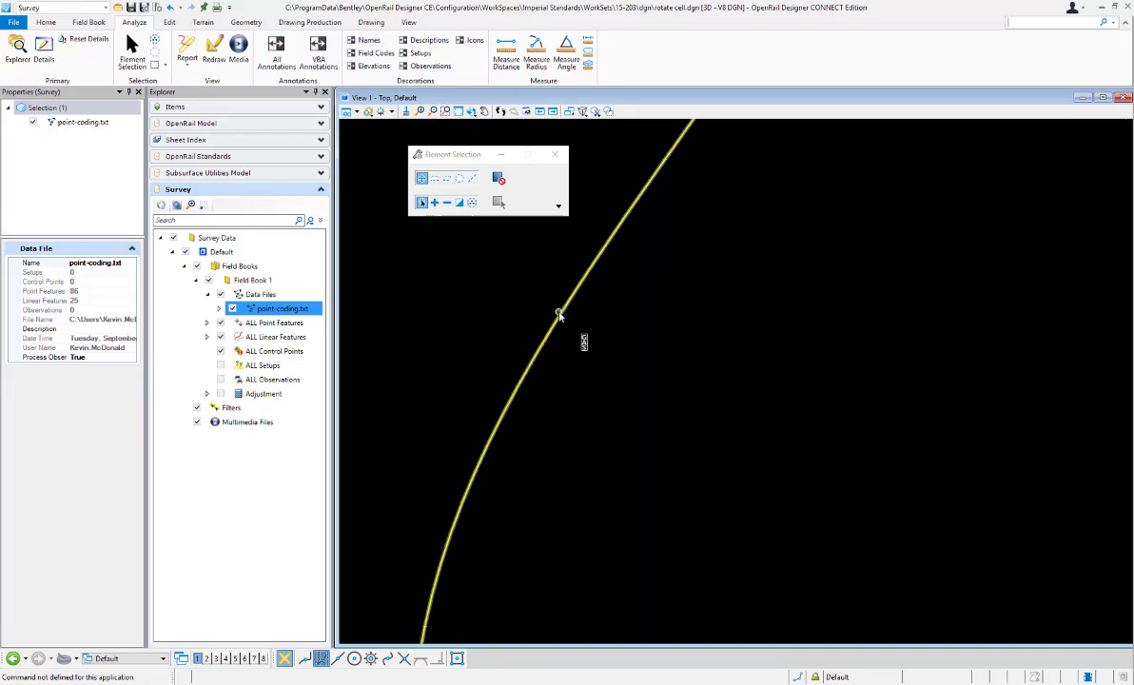
mouse_move(559, 314)
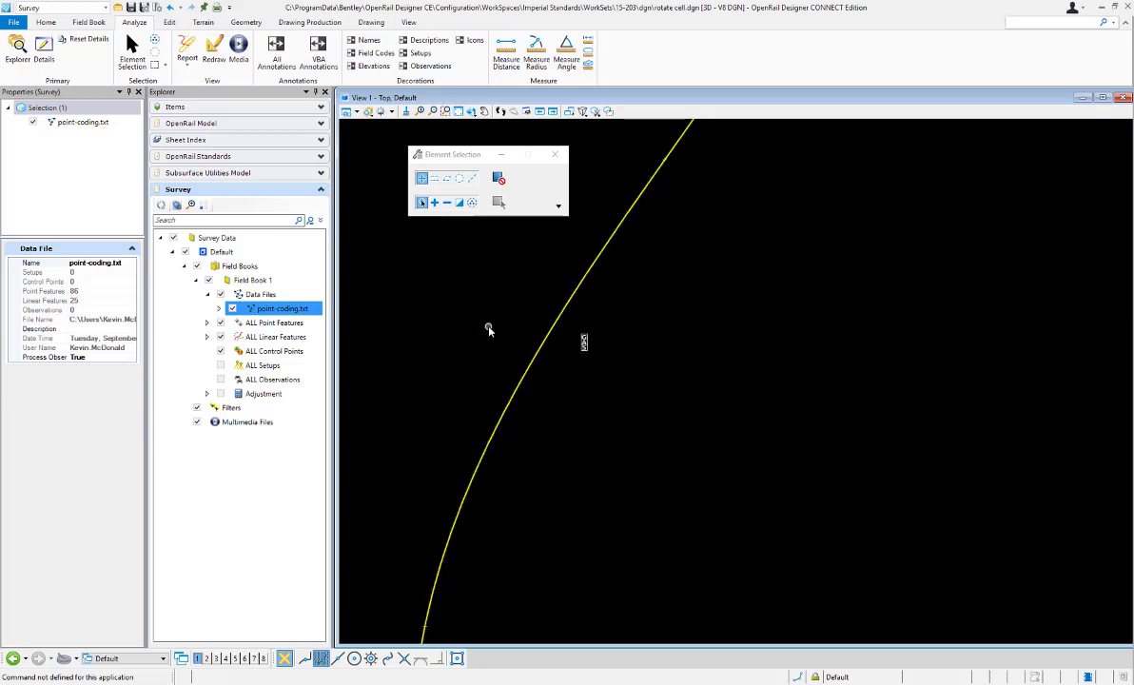
left_click(1024, 22)
type("macro")
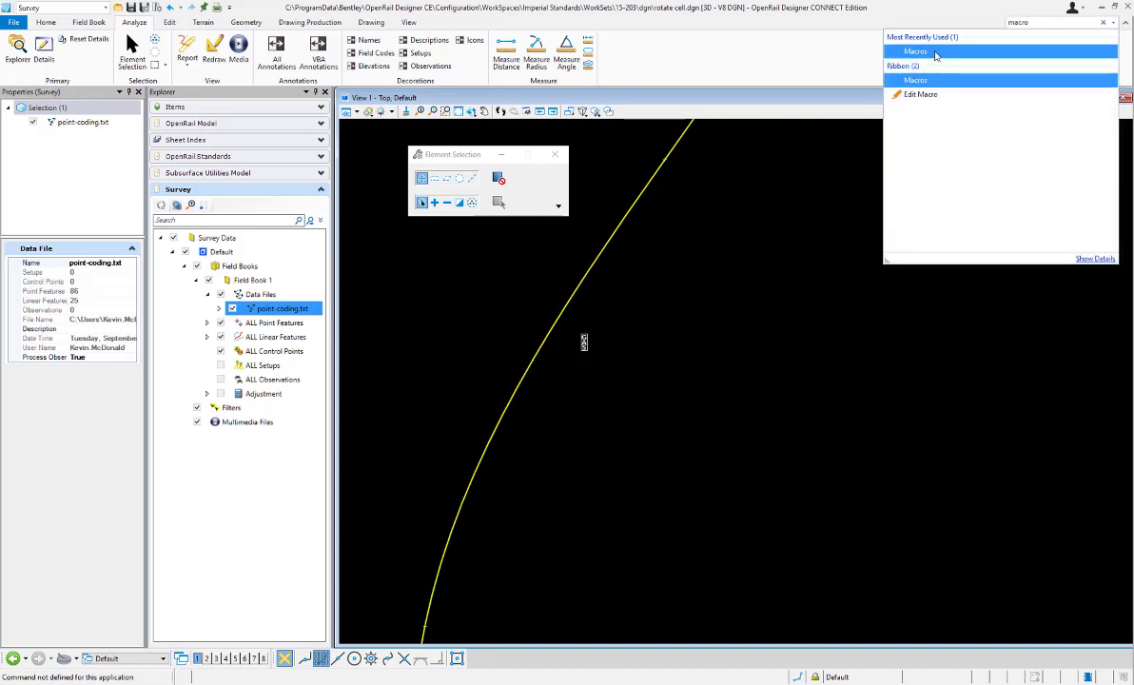
left_click(971, 80)
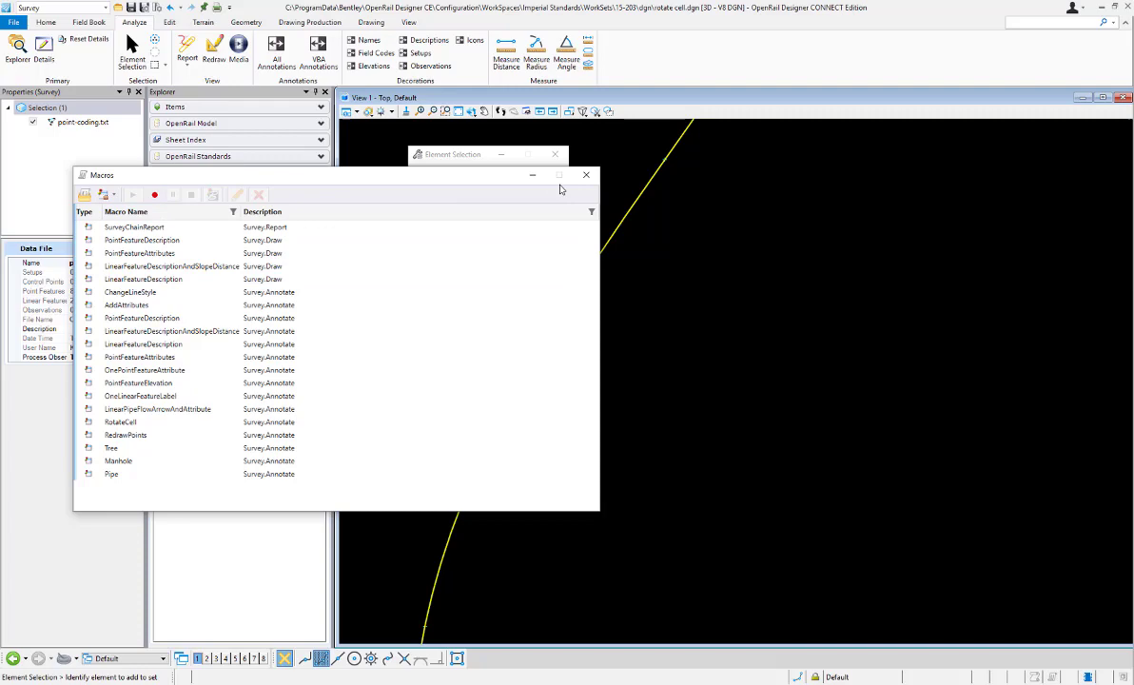
left_click(86, 195)
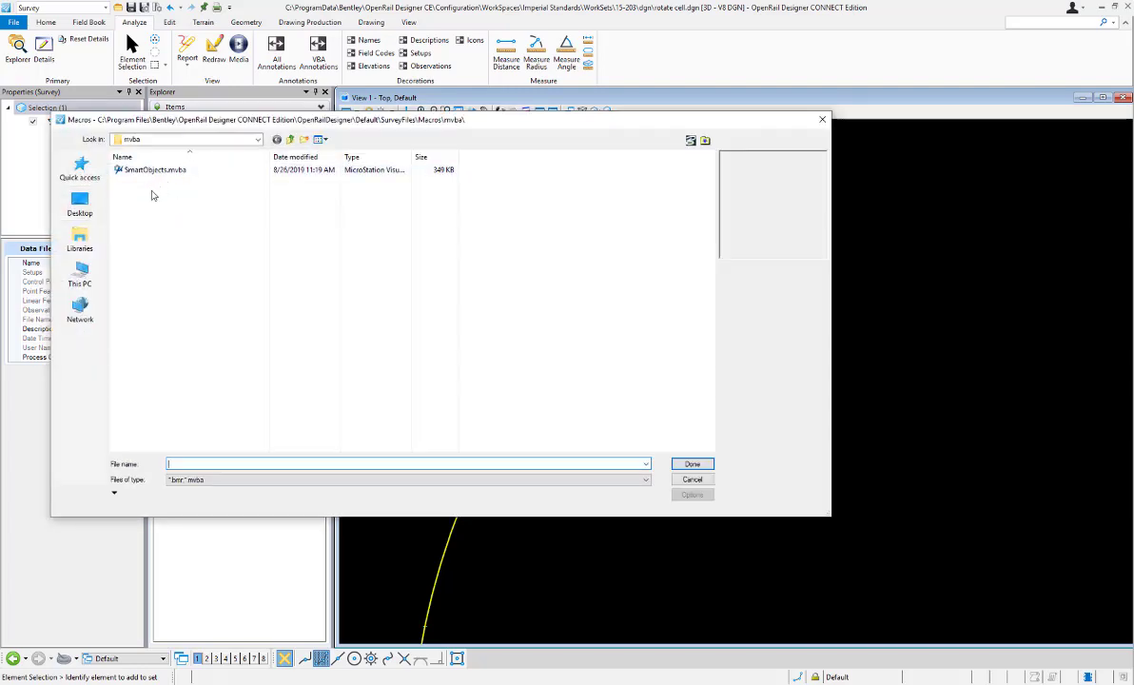
left_click(157, 176)
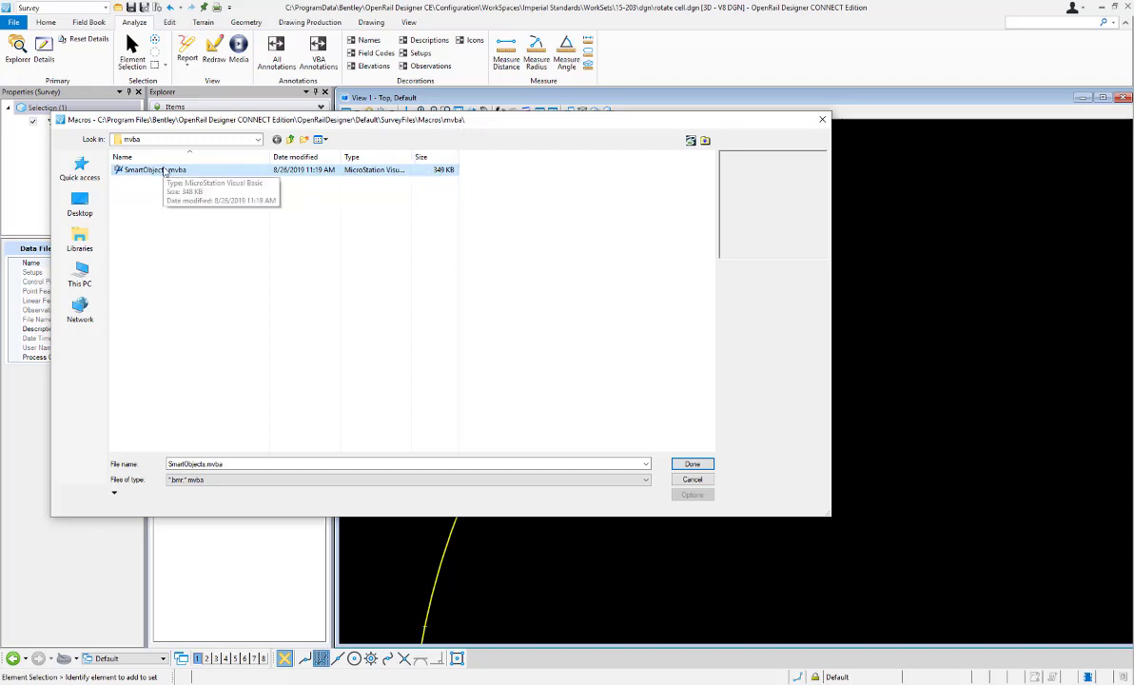
left_click(692, 465)
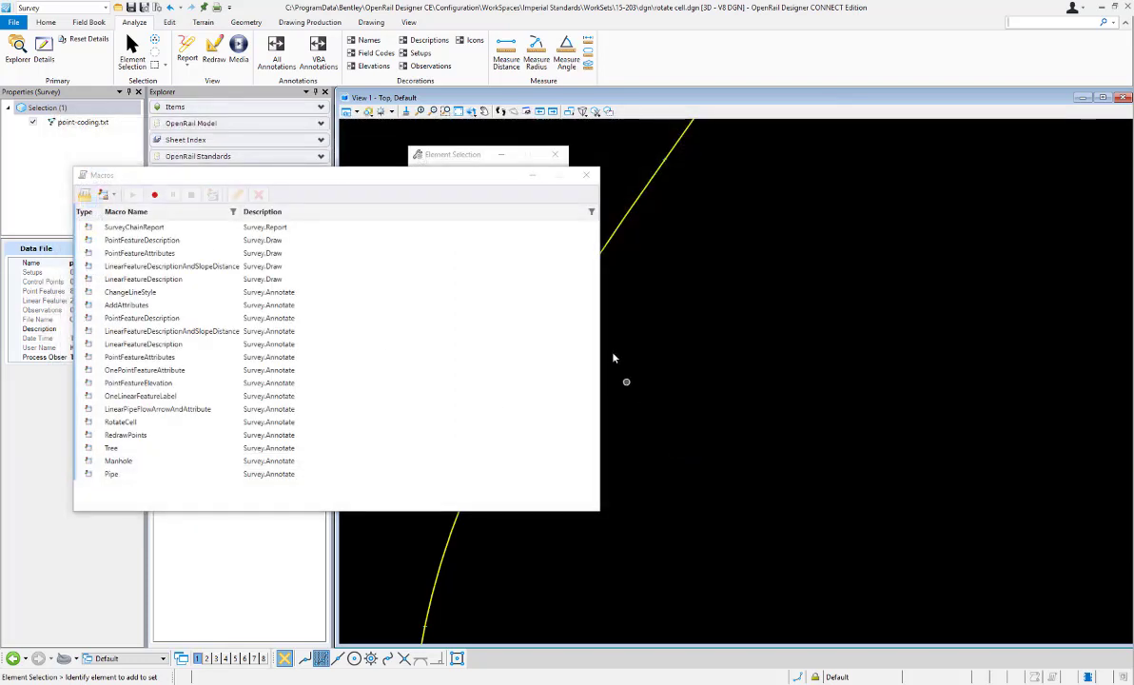
Open the code of the RotateCell macro for editing
left_click(522, 292)
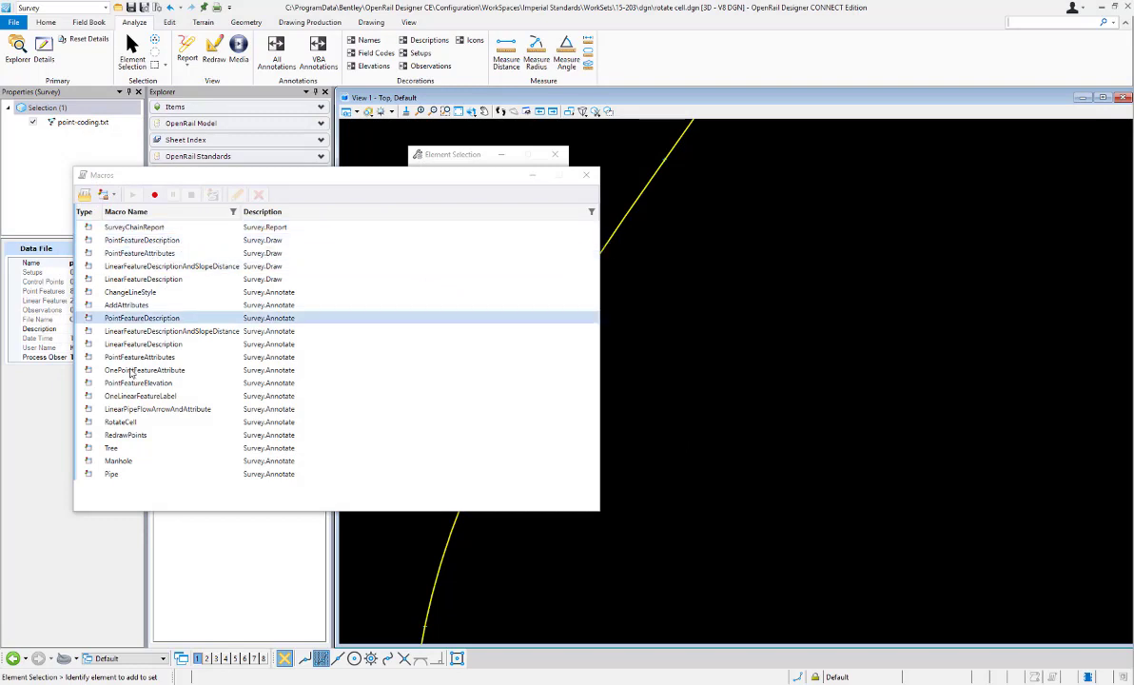
left_click(119, 425)
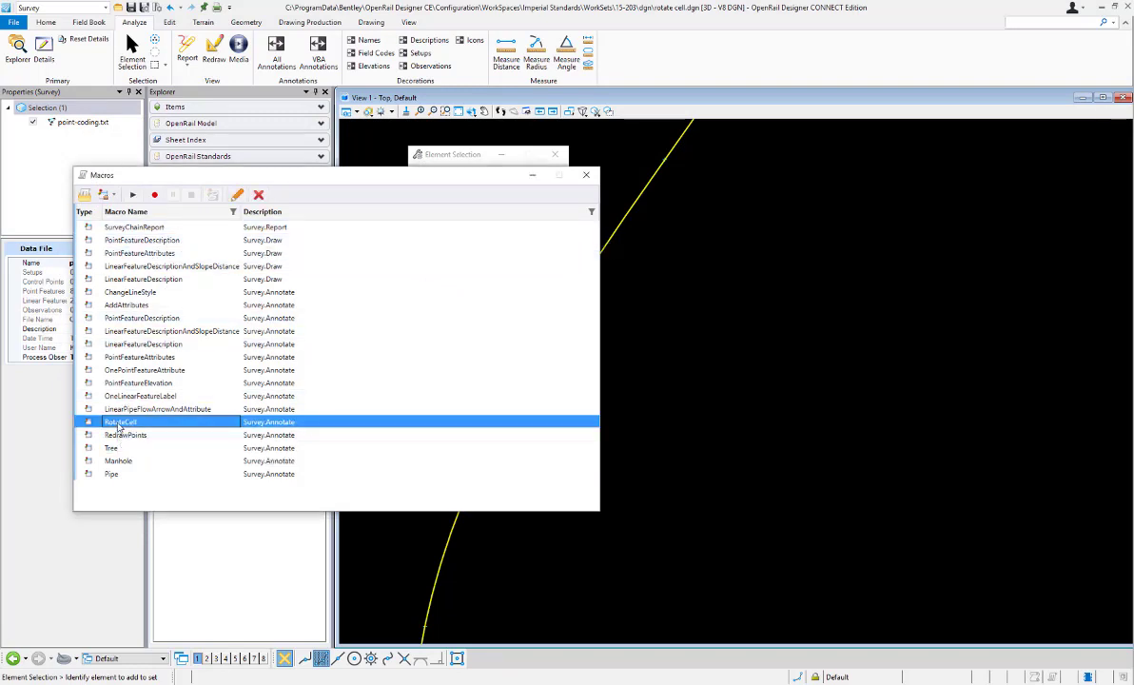
left_click(237, 194)
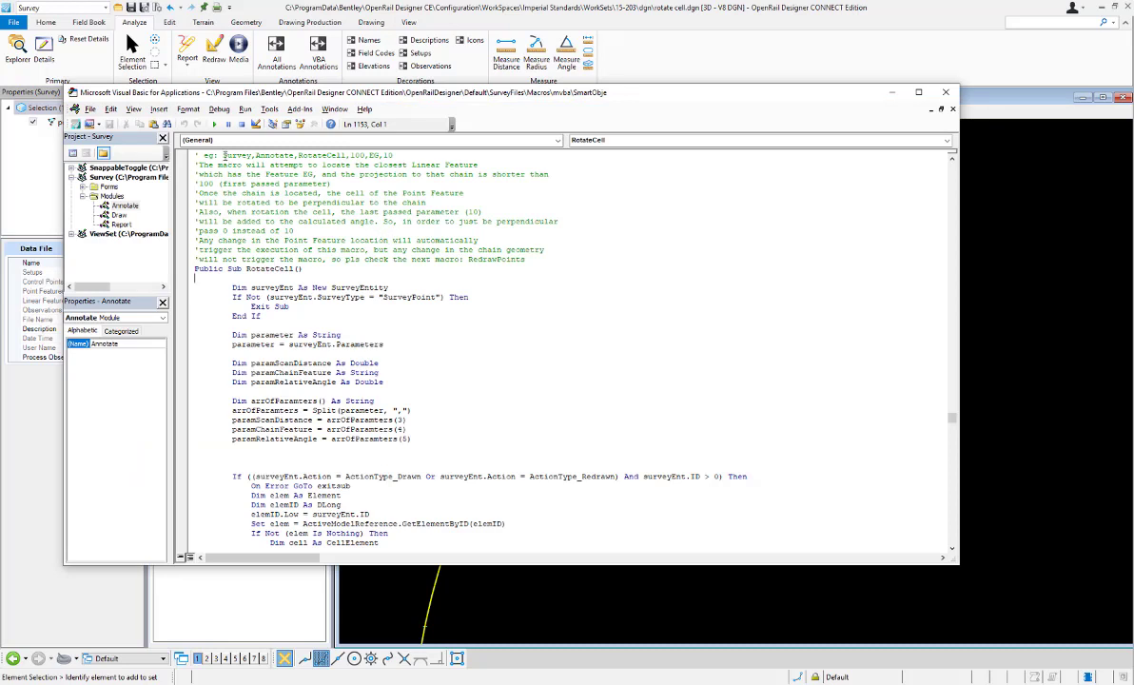
Copy the example string Survey,Annotate,RotateCell,100,EG,10 from the macro's comments, and close the code editor and macro list
left_click_drag(222, 155, 393, 158)
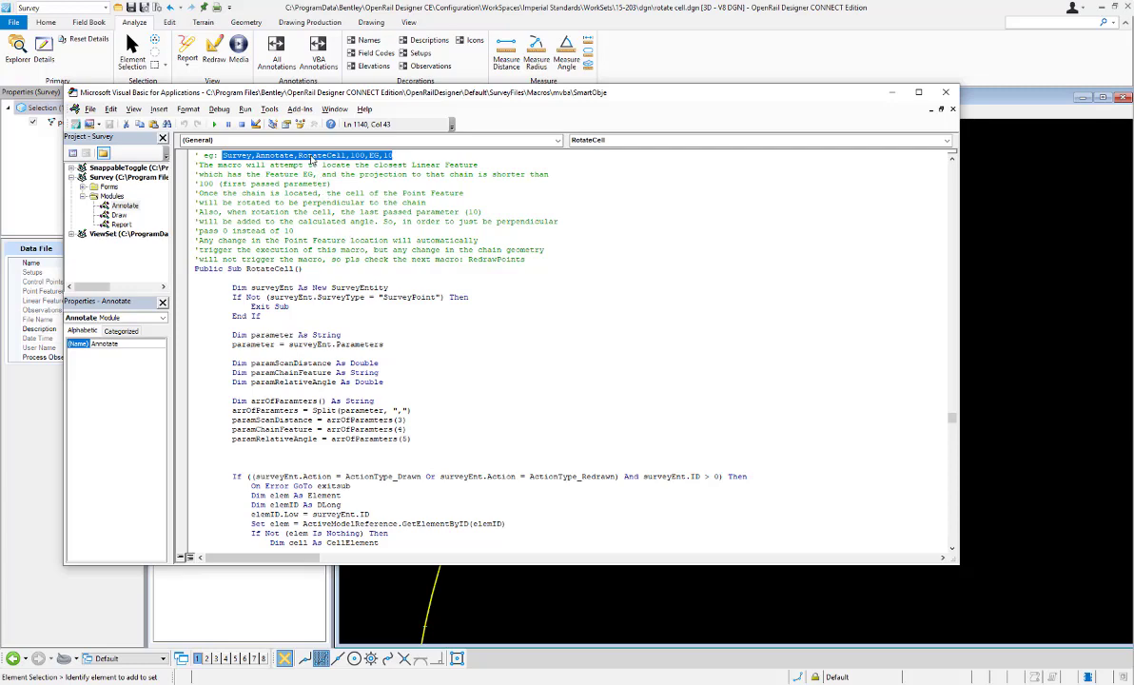
right_click(204, 157)
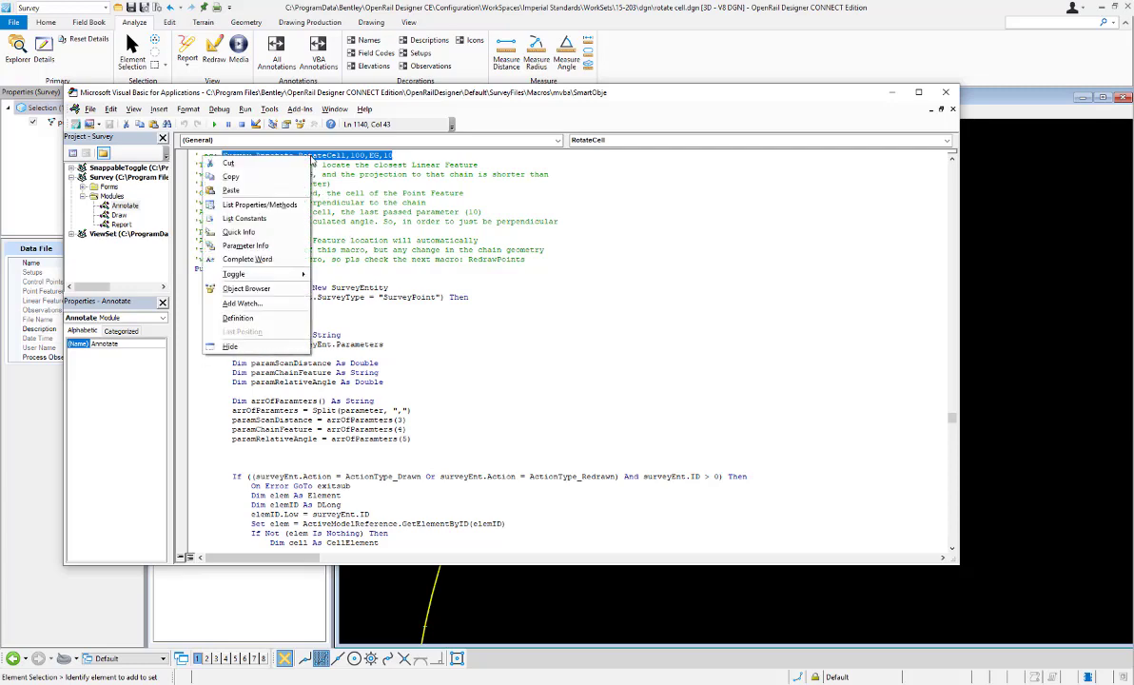
left_click(270, 180)
left_click(947, 94)
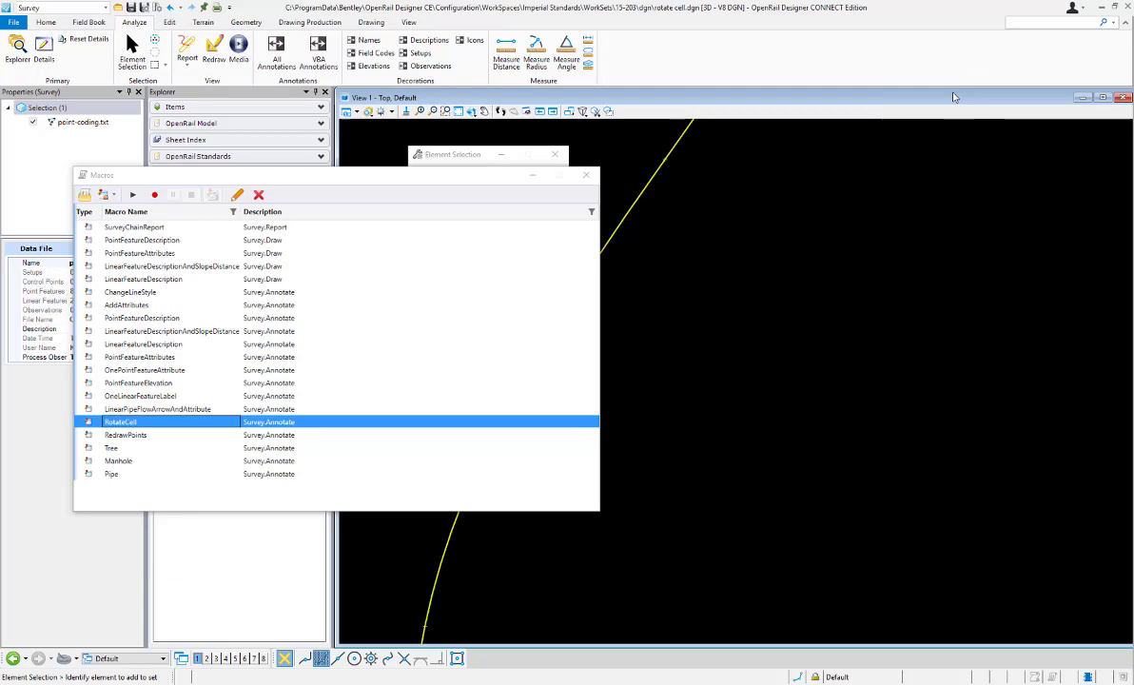
left_click(586, 175)
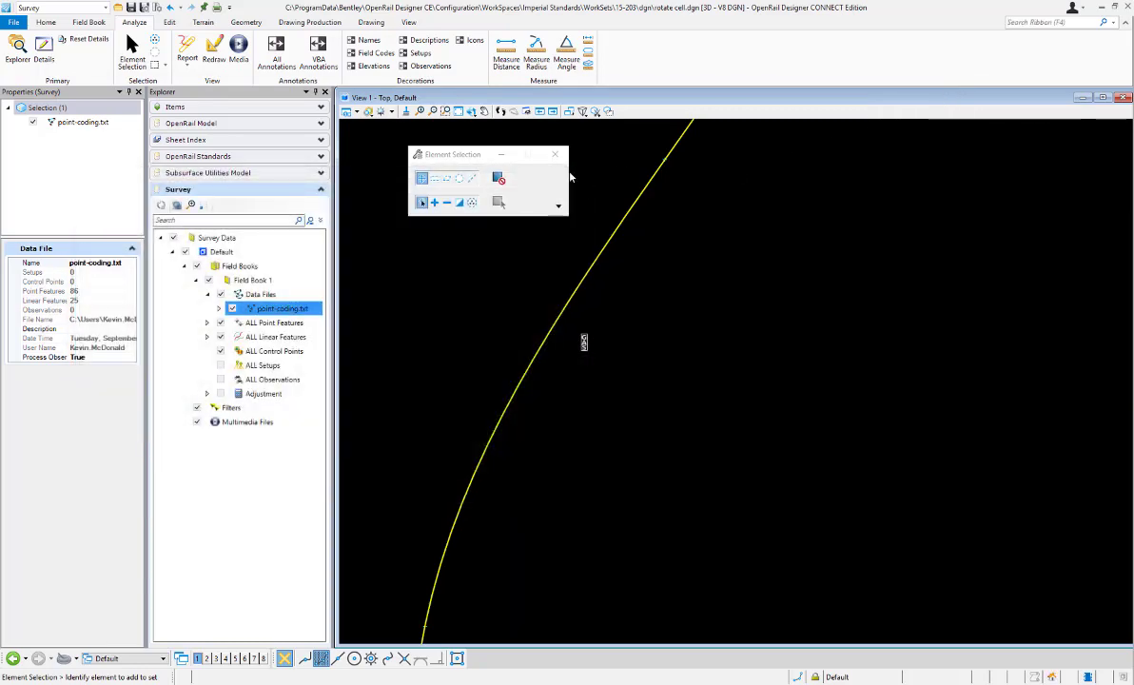
Open the VBA Feature Macros list in the general settings of DOT Survey Pref, under the OpenRail Standards survey settings
left_click(203, 158)
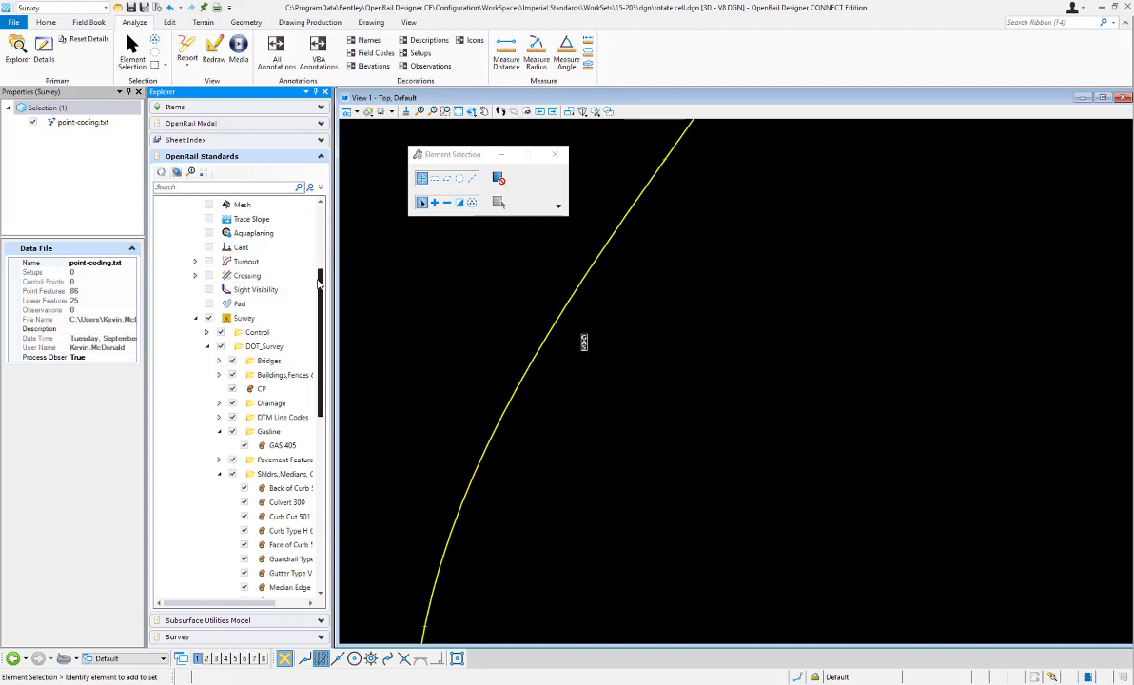
scroll(300, 304, "down", 4)
left_click_drag(321, 391, 323, 501)
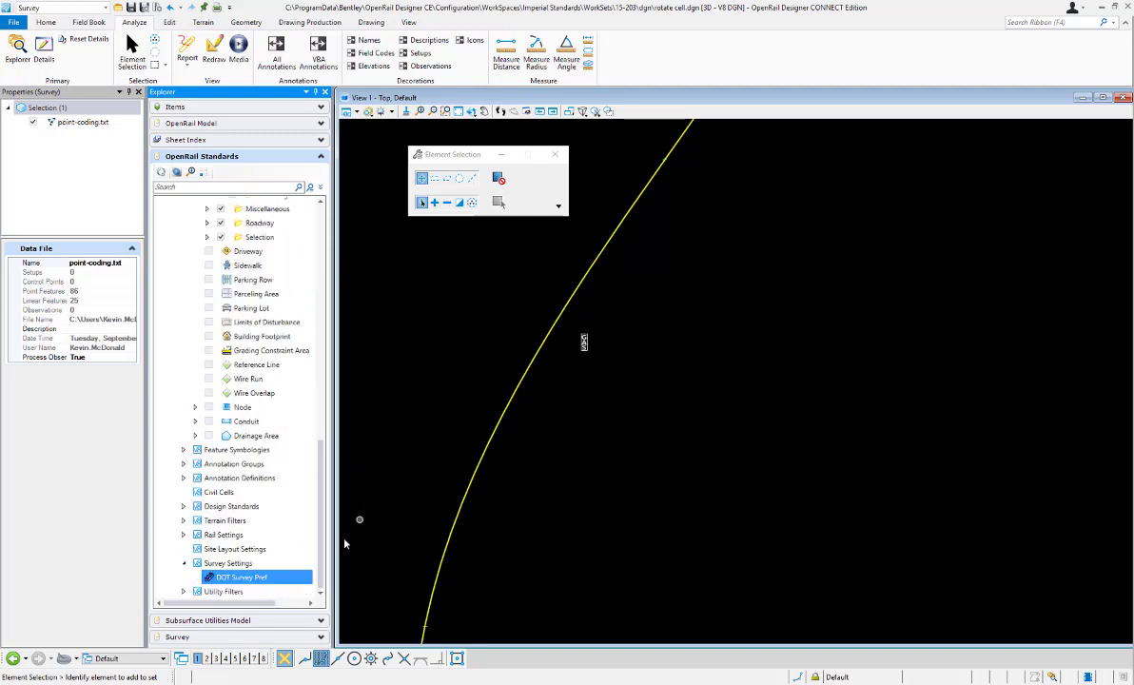
left_click(239, 578)
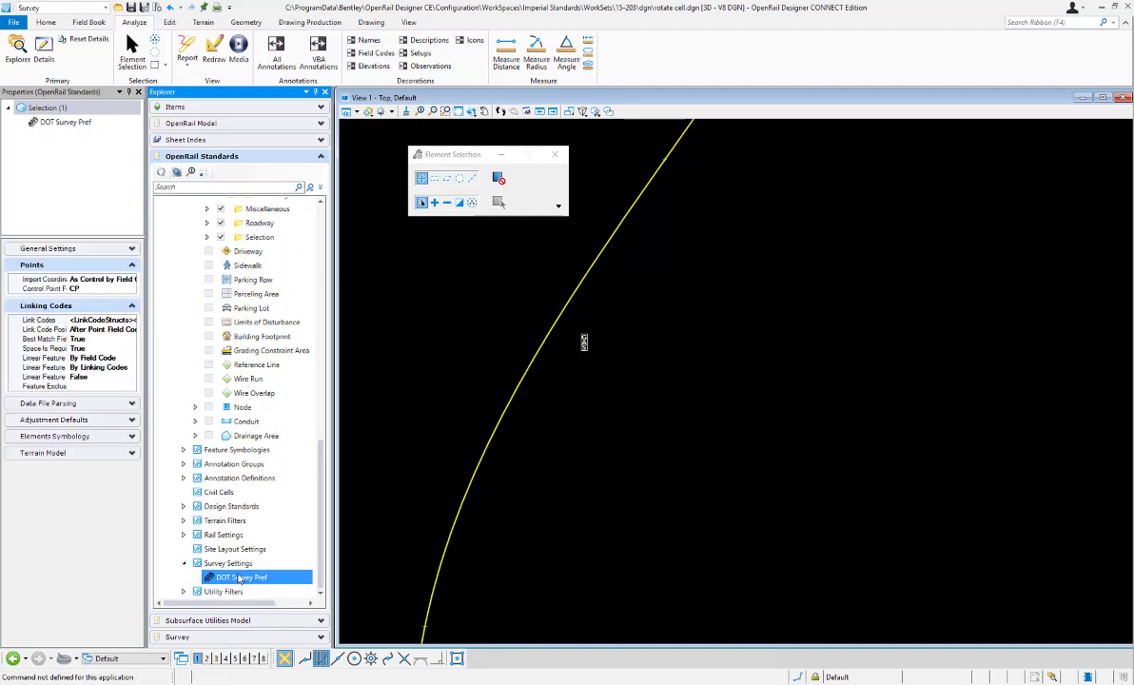
left_click(40, 250)
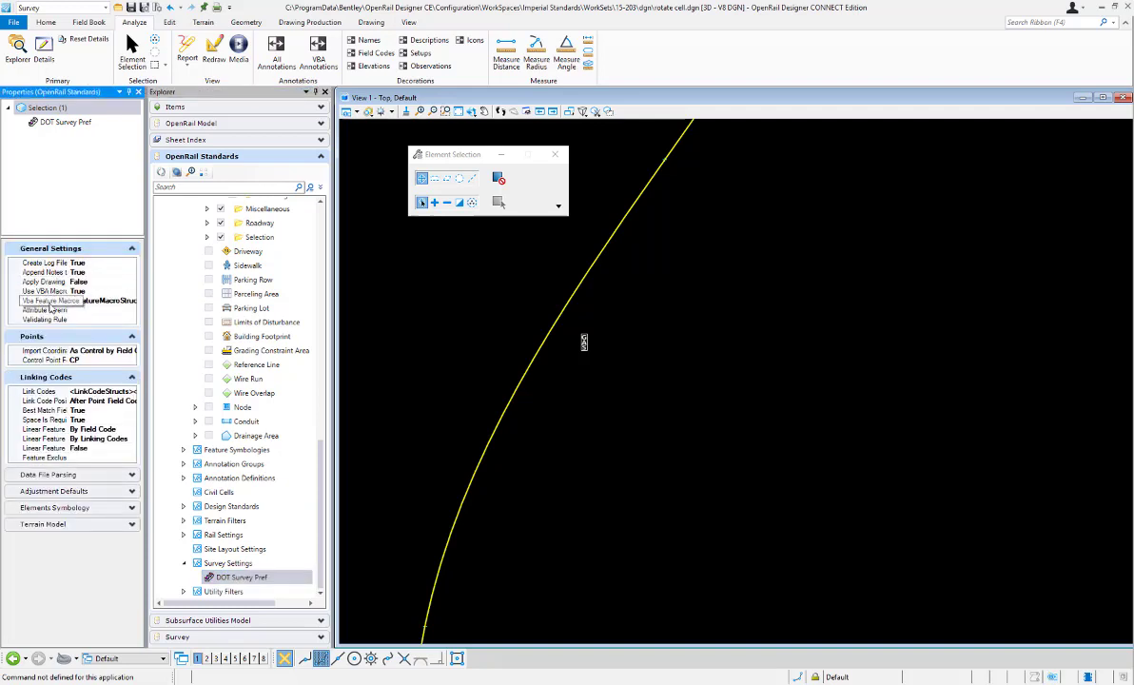
left_click(90, 301)
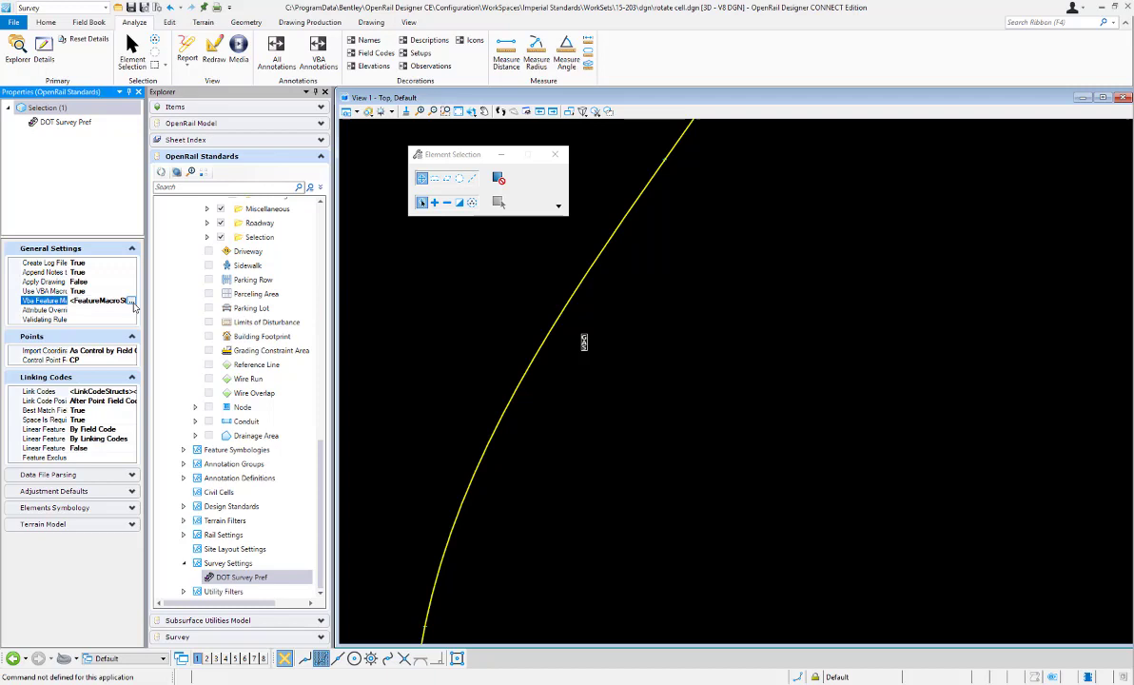
left_click(132, 301)
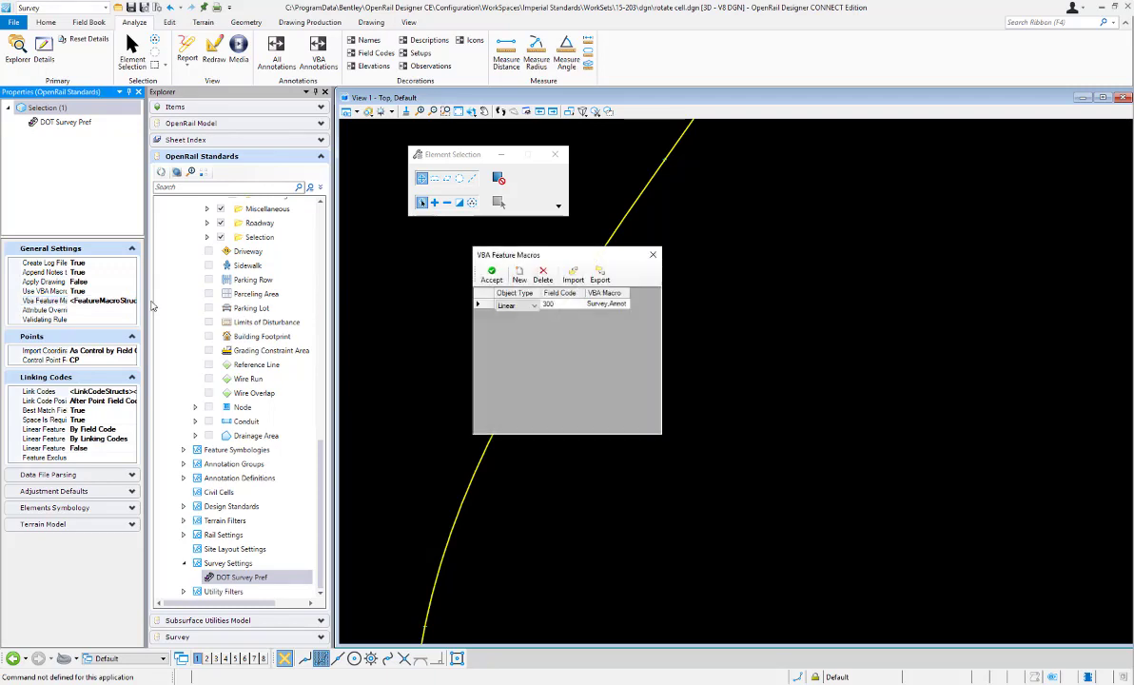
Add a Point entry with field code GAS and paste the copied RotateCell string as its VBA macro
left_click(520, 275)
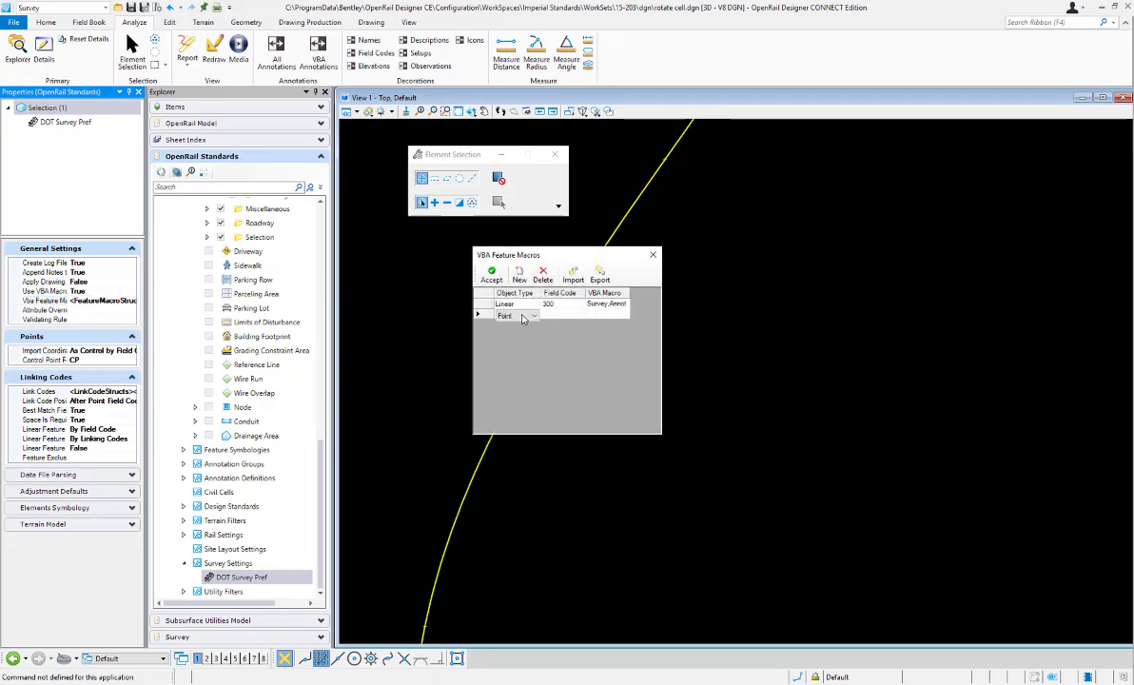
left_click(517, 315)
left_click(557, 316)
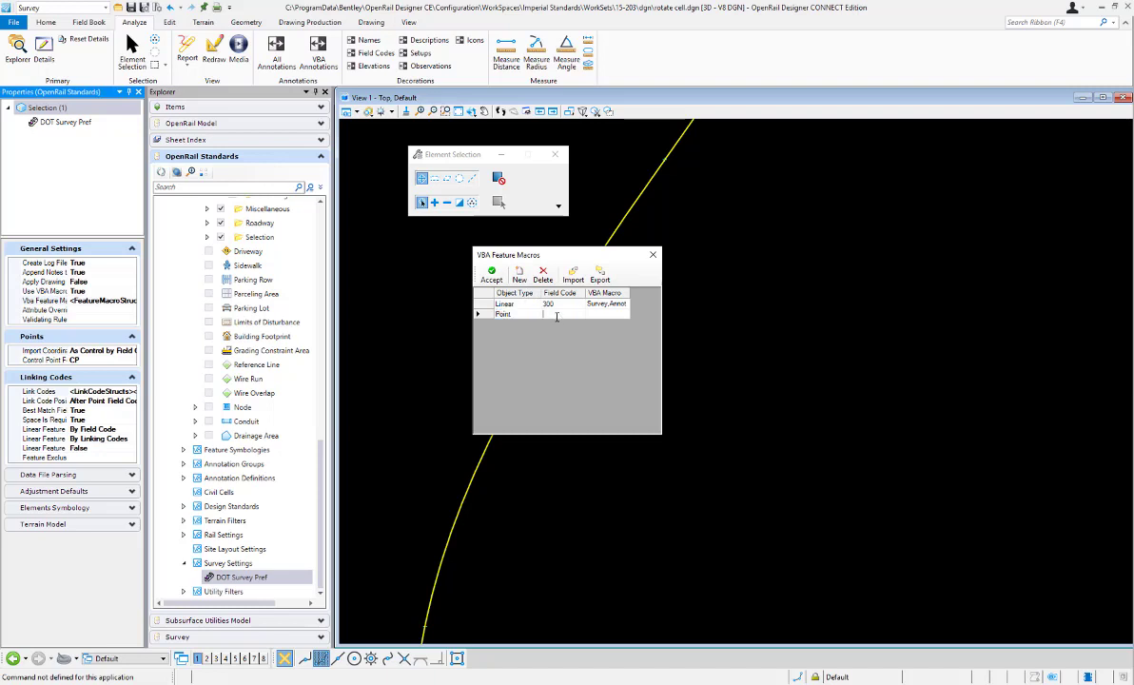
type("GAS")
right_click(594, 315)
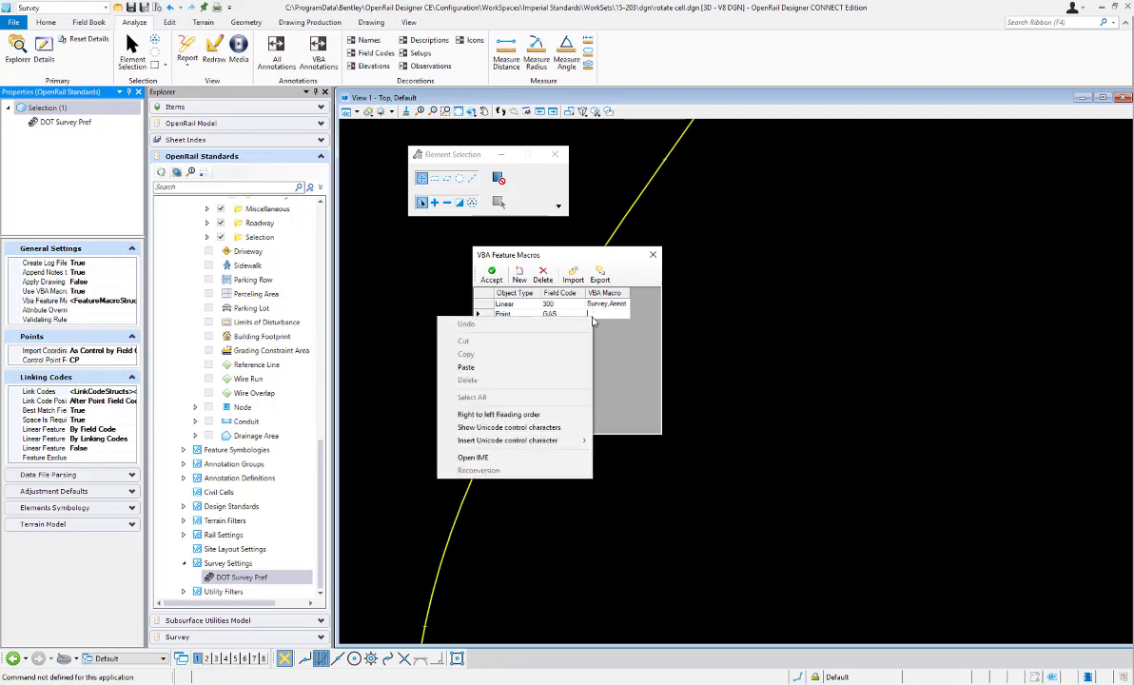
left_click(466, 367)
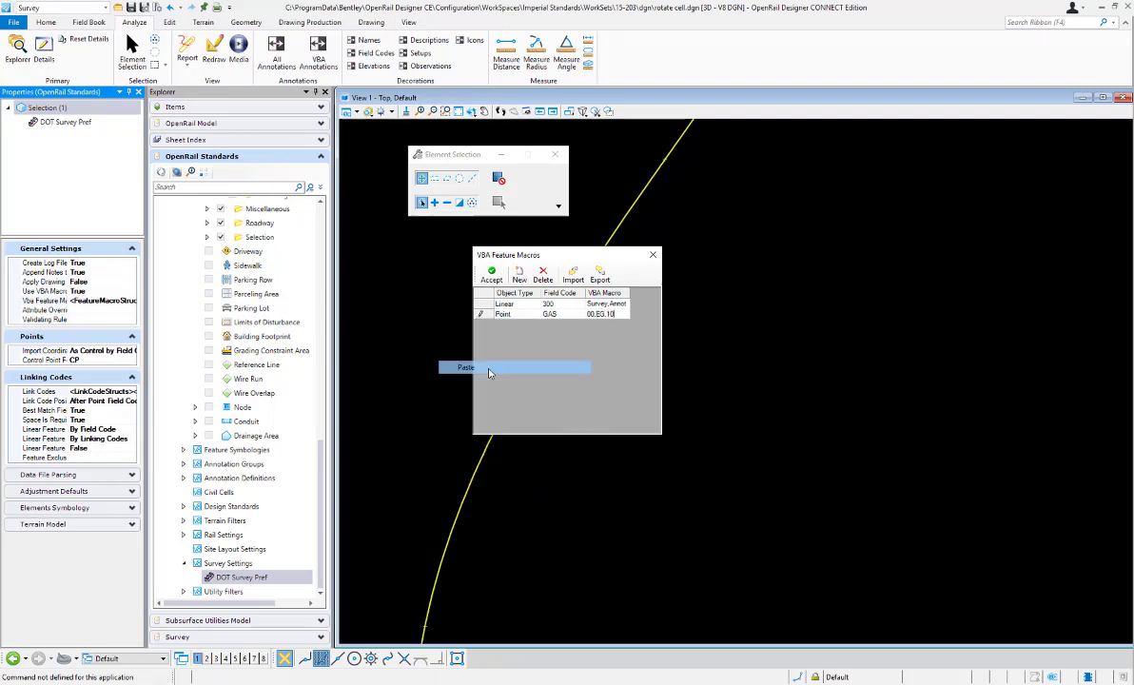
Edit the parameters in the GAS entry's pasted macro string and accept the VBA feature macros
mouse_move(628, 293)
left_mouse_down()
mouse_move(609, 294)
mouse_move(665, 300)
left_mouse_up()
left_click(617, 314)
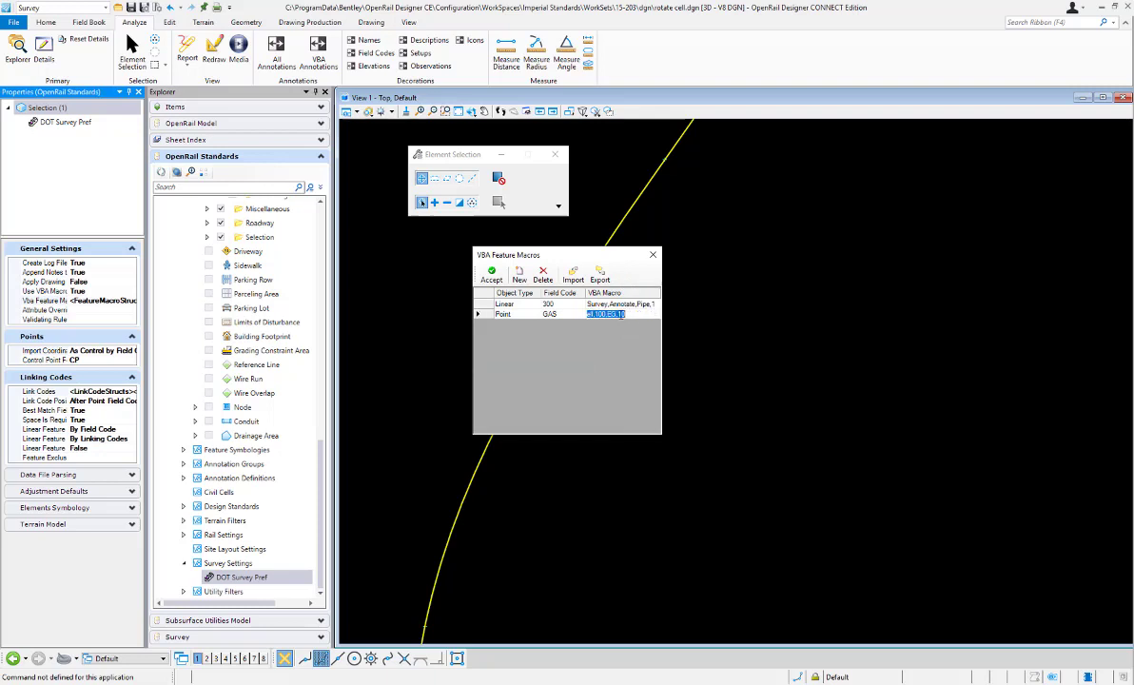
left_click(617, 314)
key("BackSpace")
key("Return")
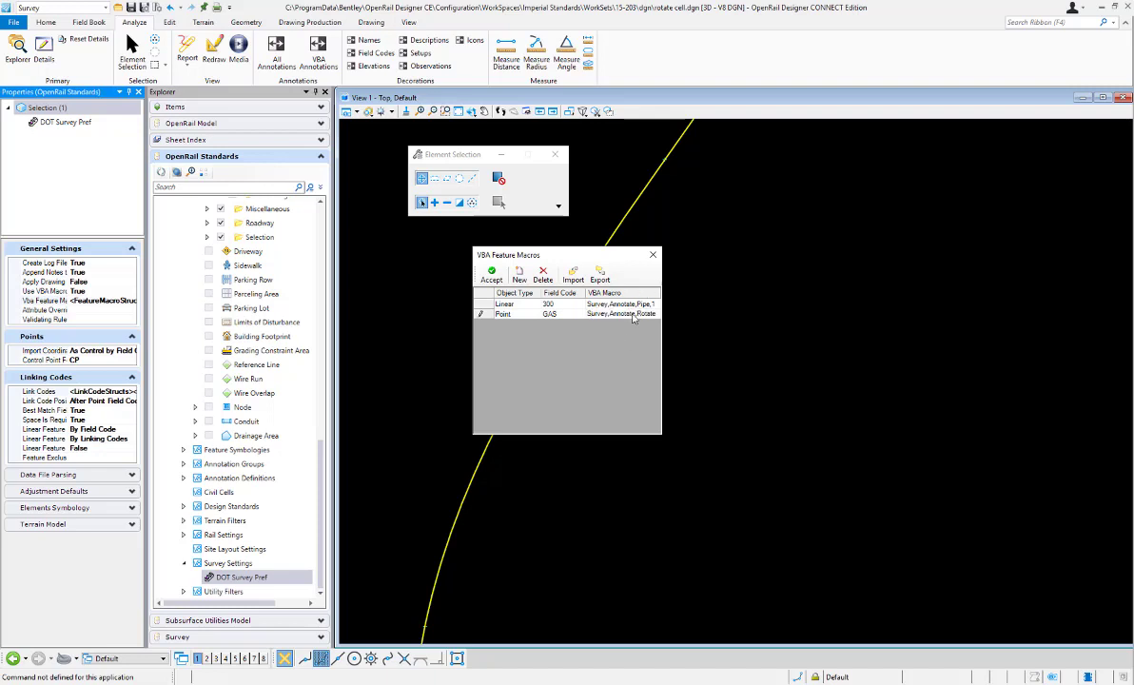
left_click(633, 318)
left_click(629, 314)
left_click(492, 276)
left_click(492, 276)
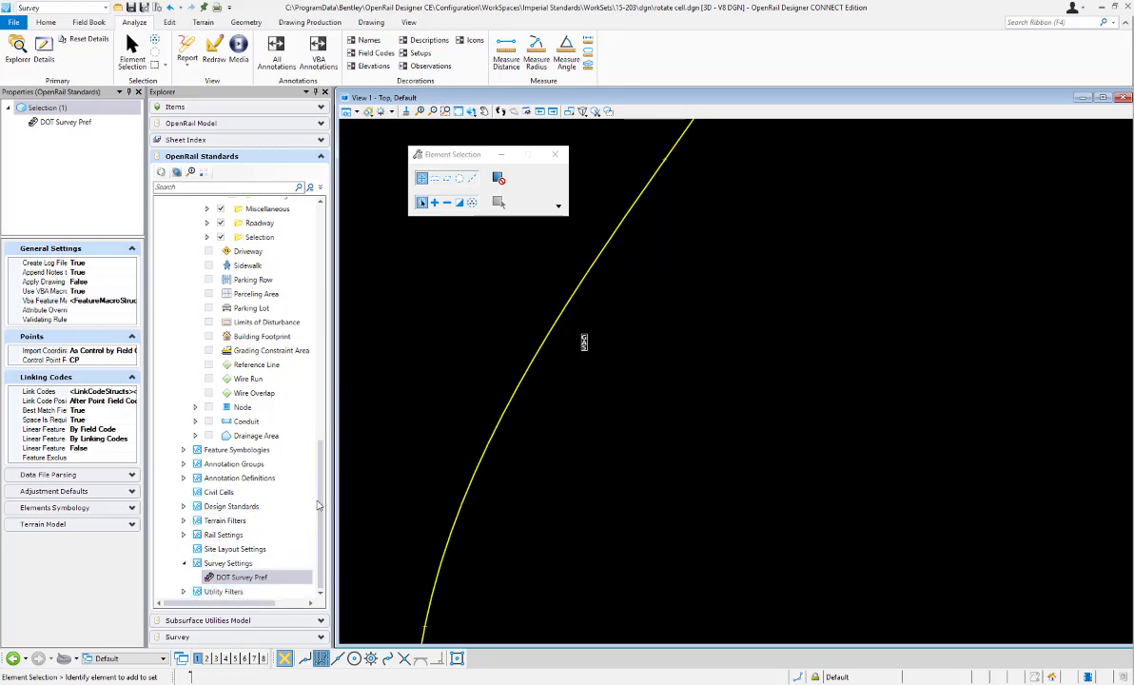
Delete the point-coding.txt data file from Field Book 1 in the survey data
left_click(246, 637)
right_click(268, 310)
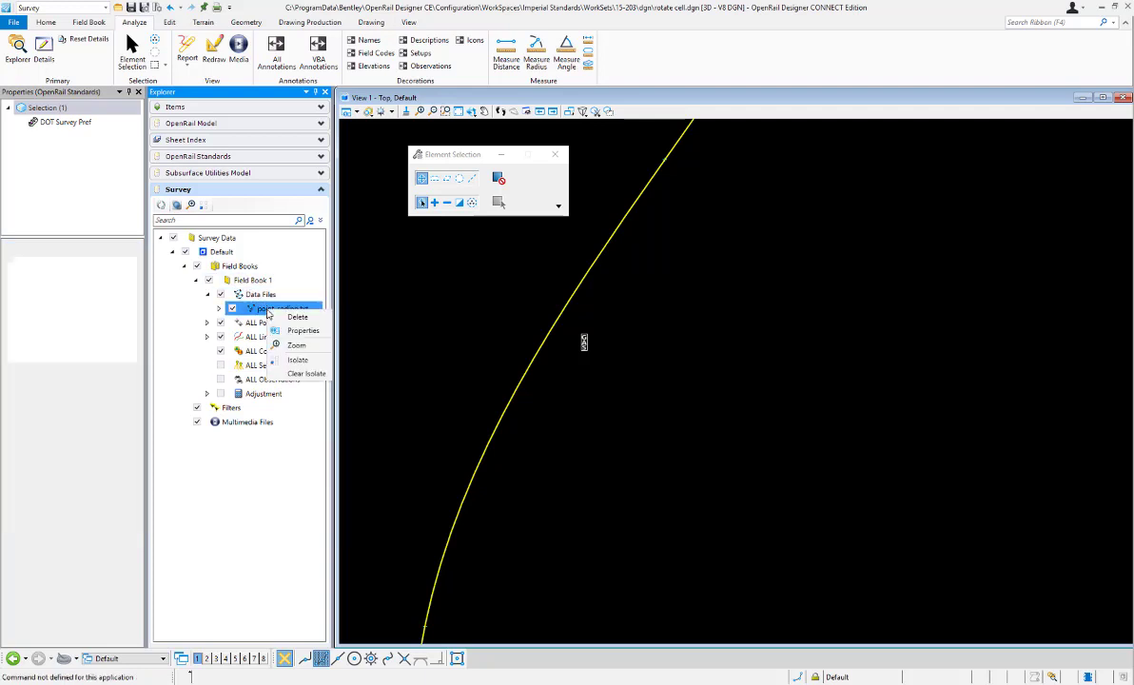
left_click(297, 317)
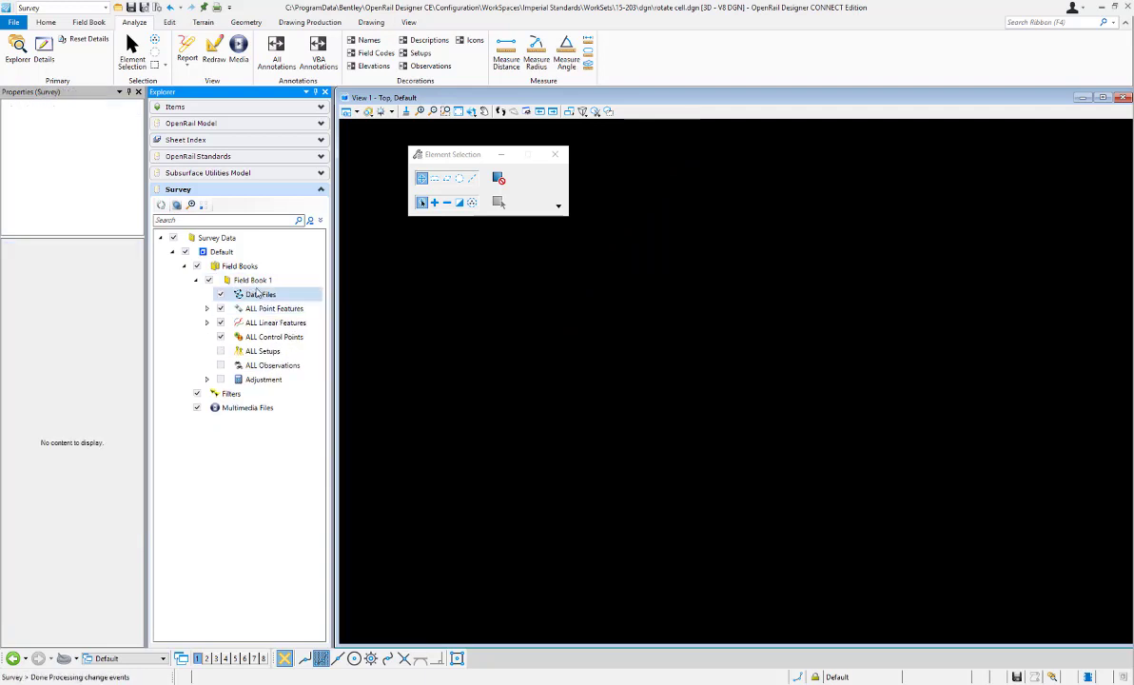
Import point-coding.txt from the Desktop into Field Book 1 using the Text Import Wizard
right_click(268, 284)
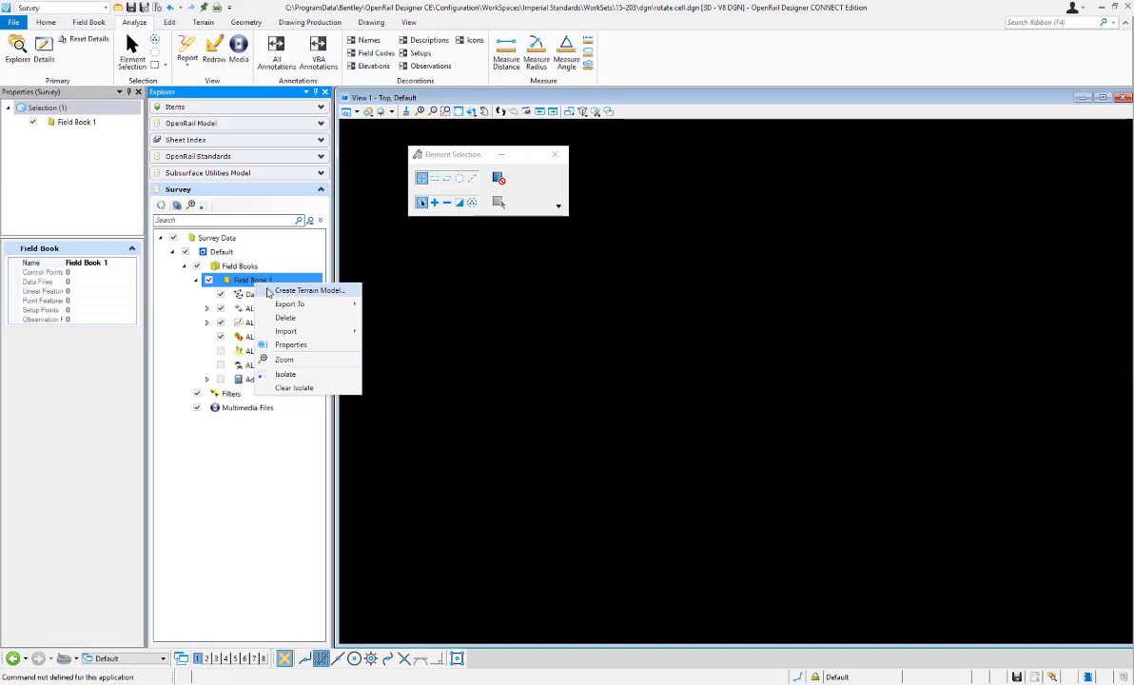
mouse_move(285, 330)
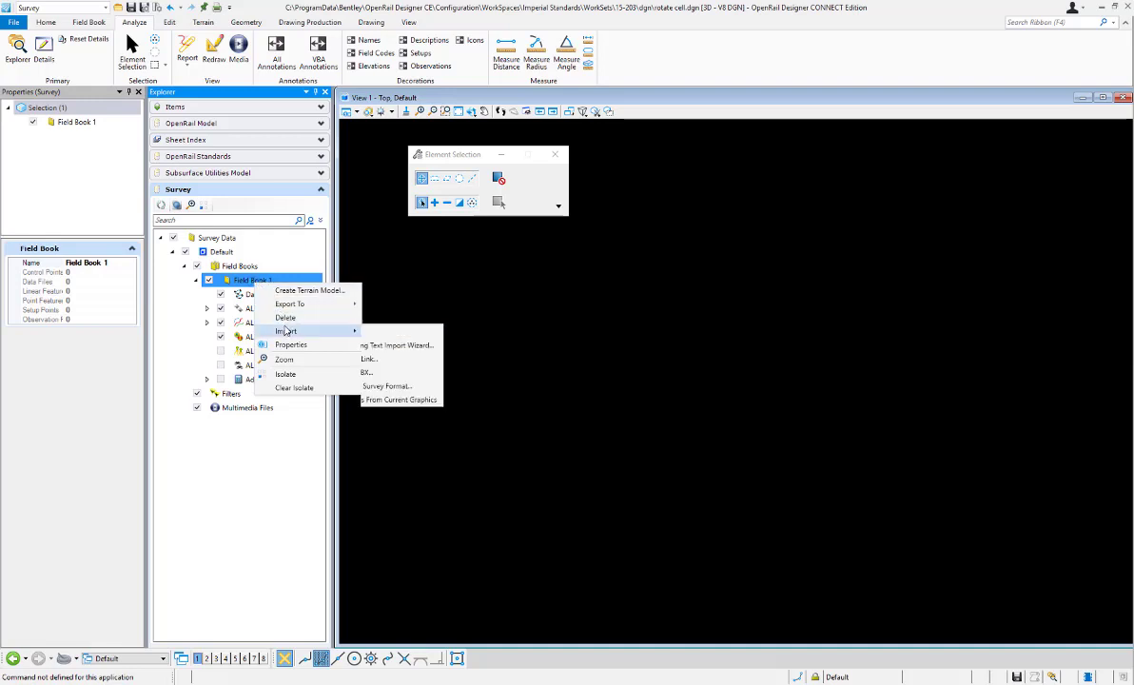
left_click(402, 347)
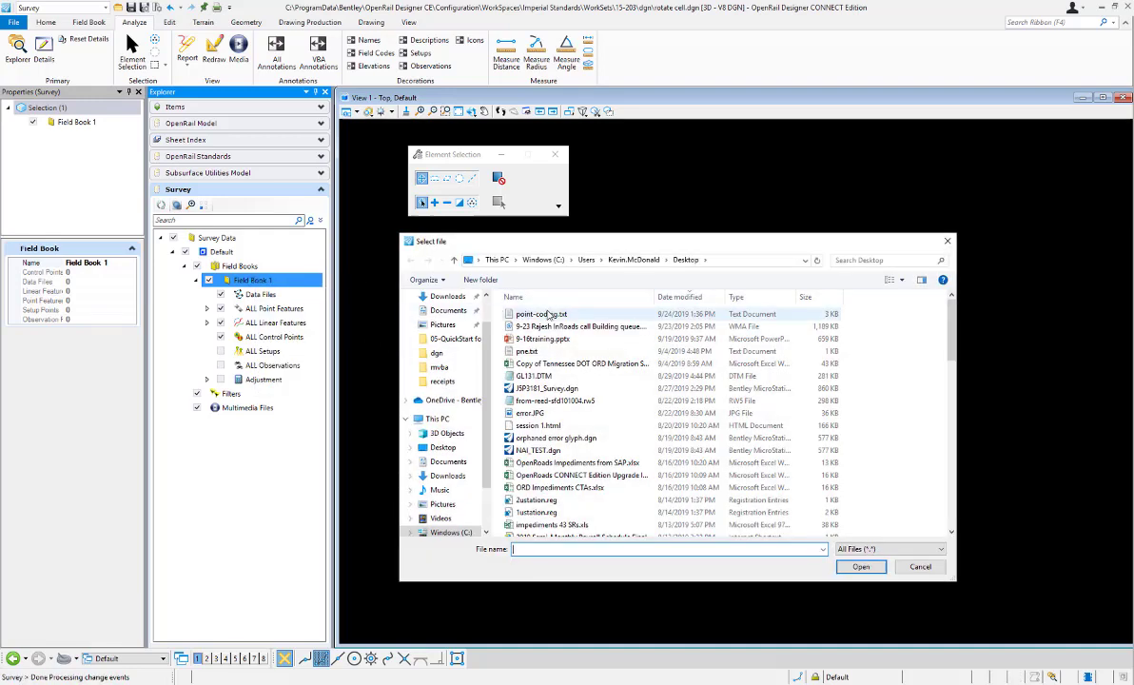
left_click(549, 315)
left_click(861, 566)
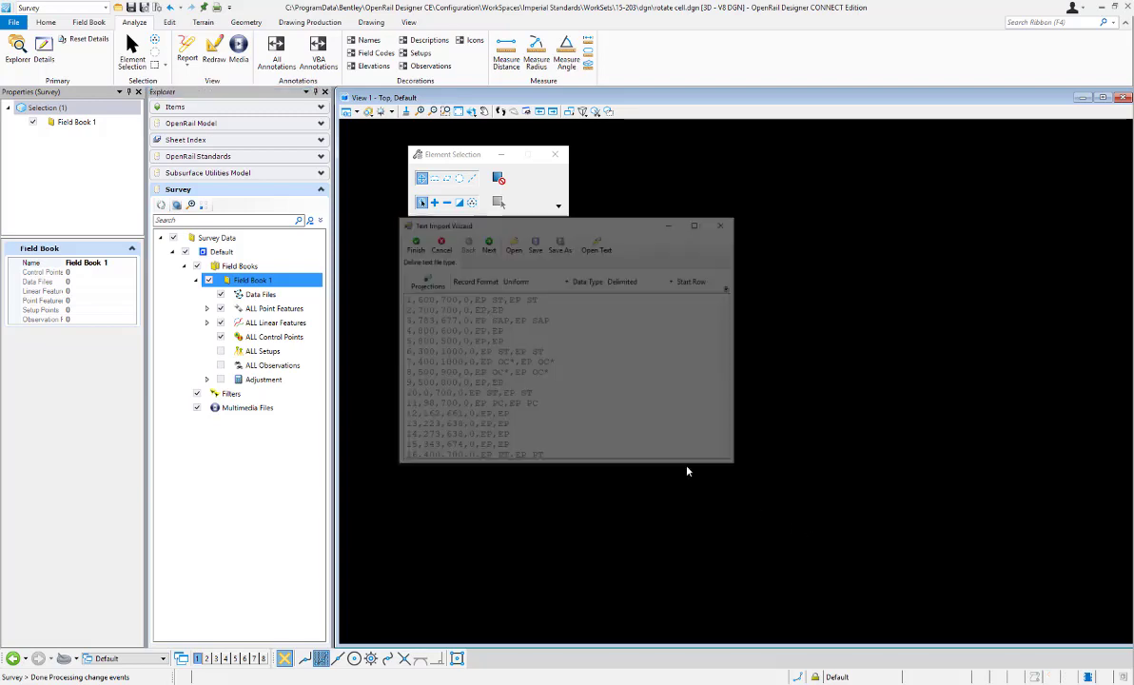
Load the 0pointcoding.tiw format file into the Text Import Wizard
left_click(513, 246)
left_click(543, 315)
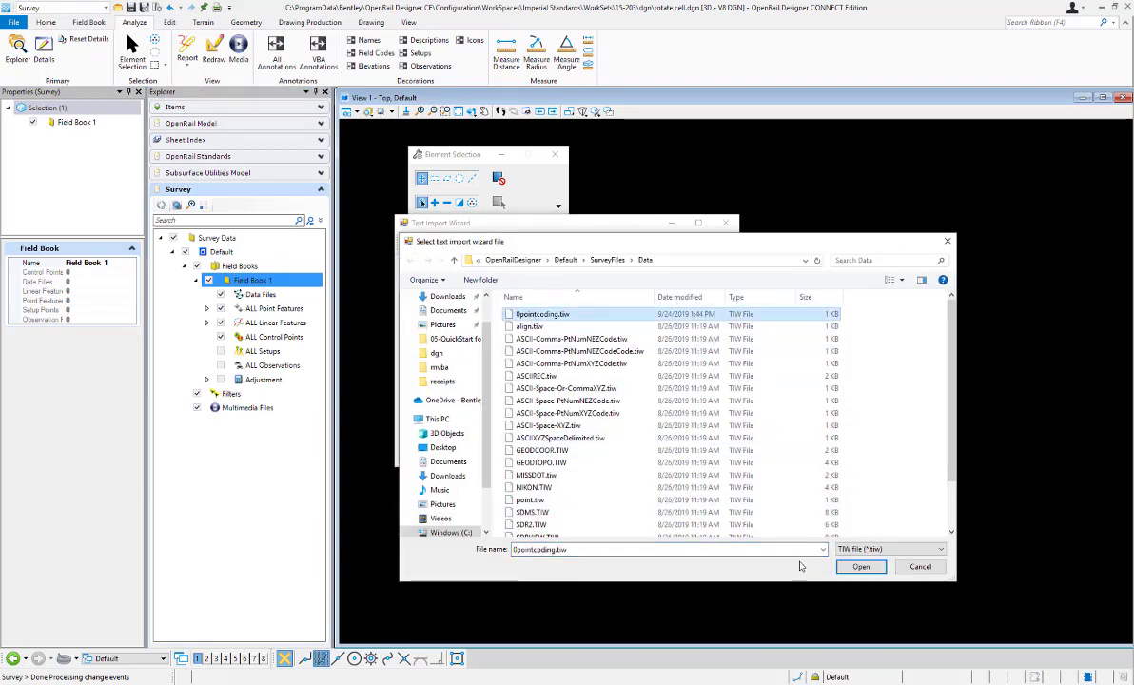
left_click(861, 566)
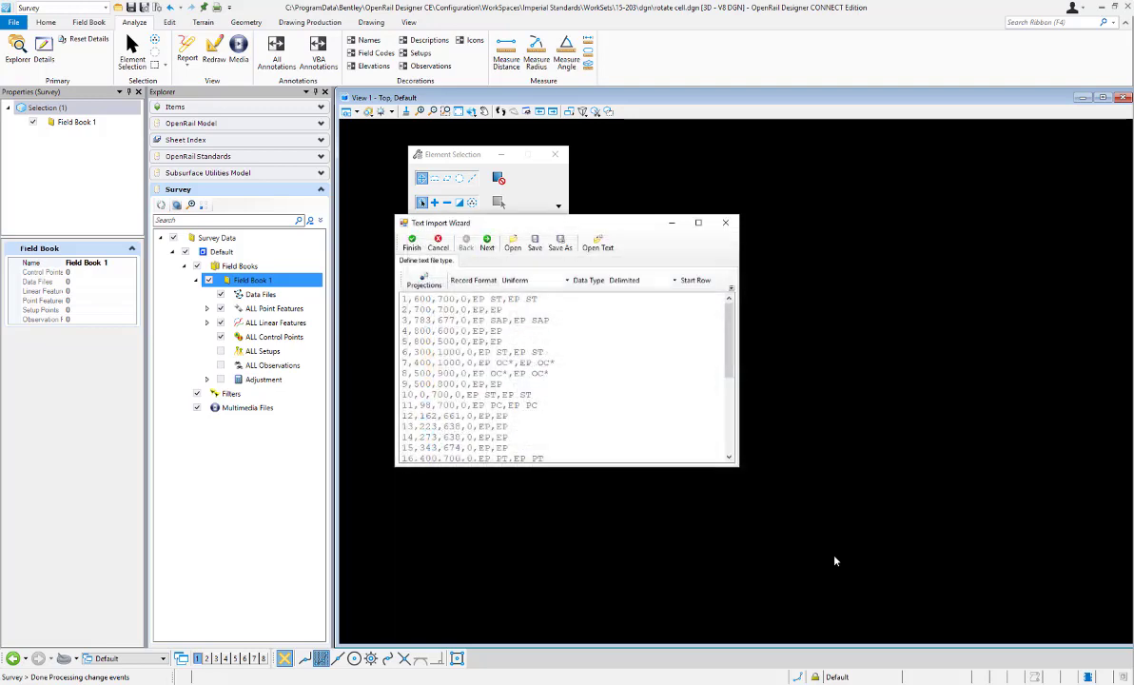
Finish the text import without saving the TIW file format in the import settings, and redraw the survey data
left_click(411, 243)
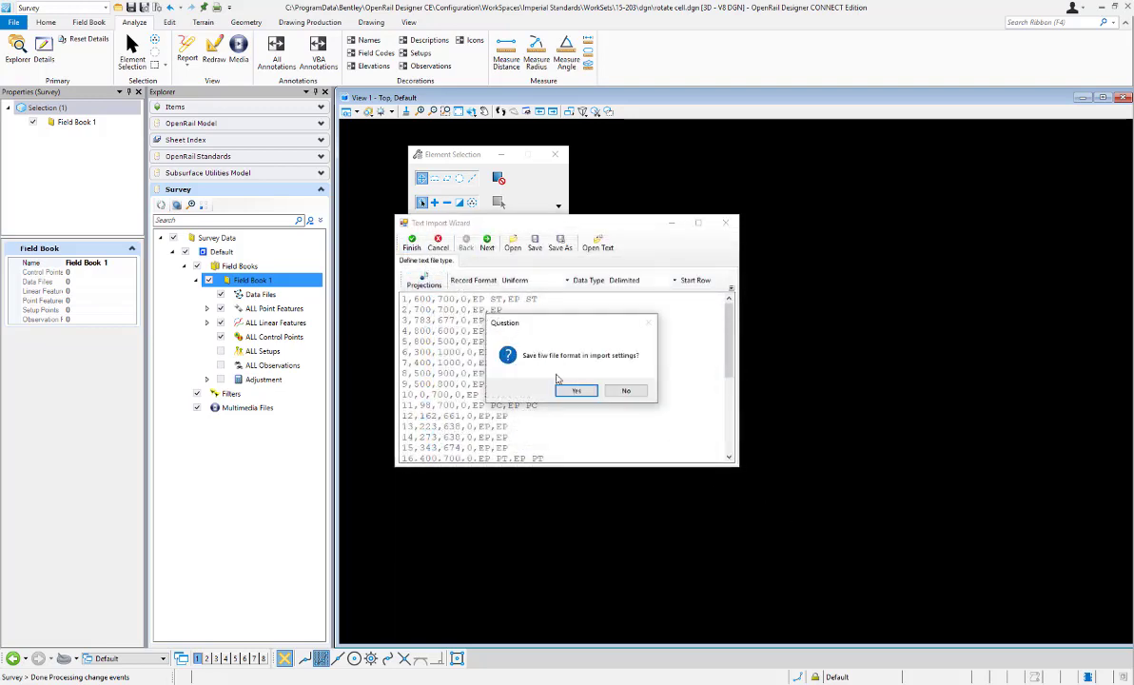
left_click(626, 391)
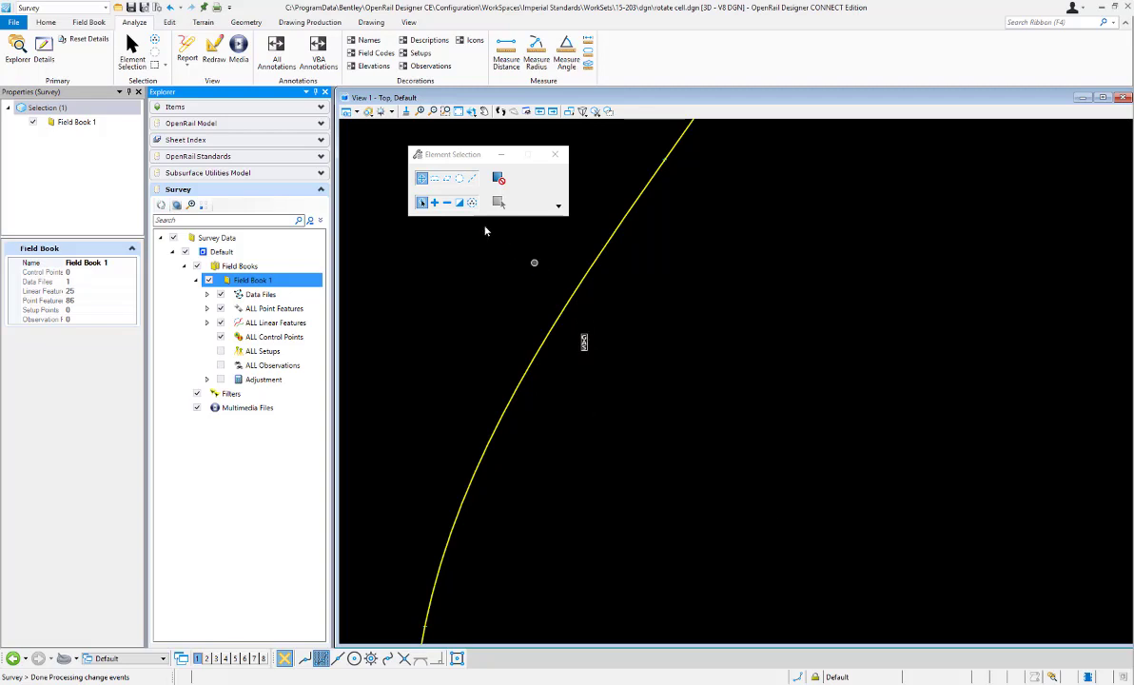
left_click(213, 52)
mouse_move(551, 325)
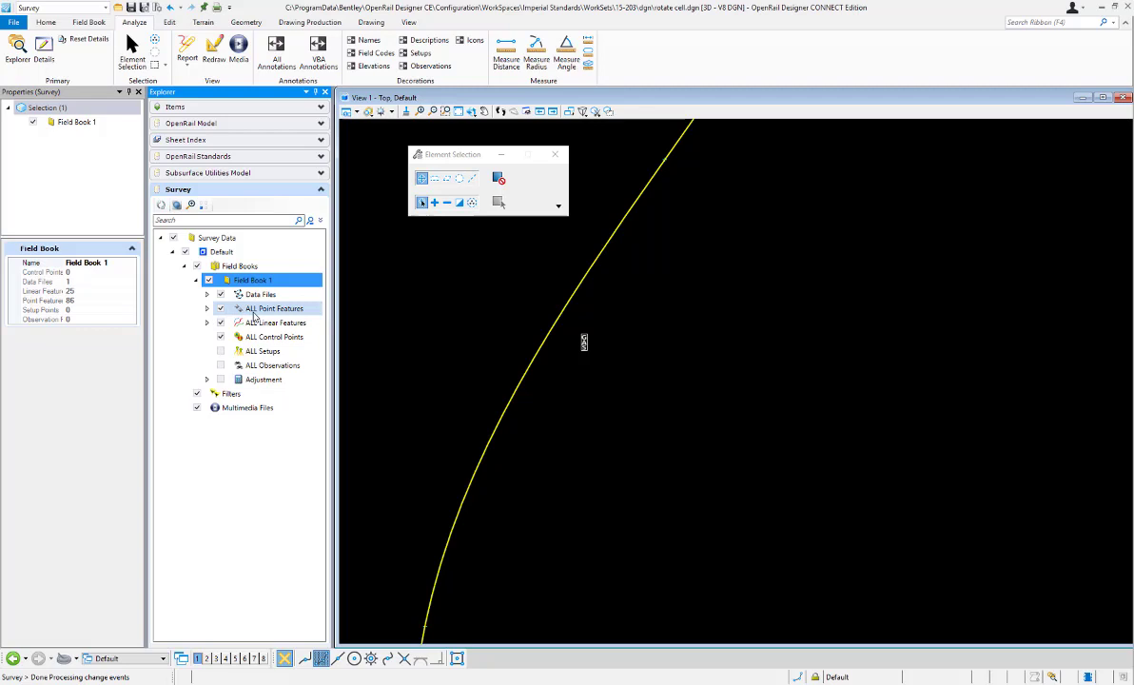
Examine the VBA macro assigned to the GAS point feature in Field Book 1's survey details
left_click(206, 308)
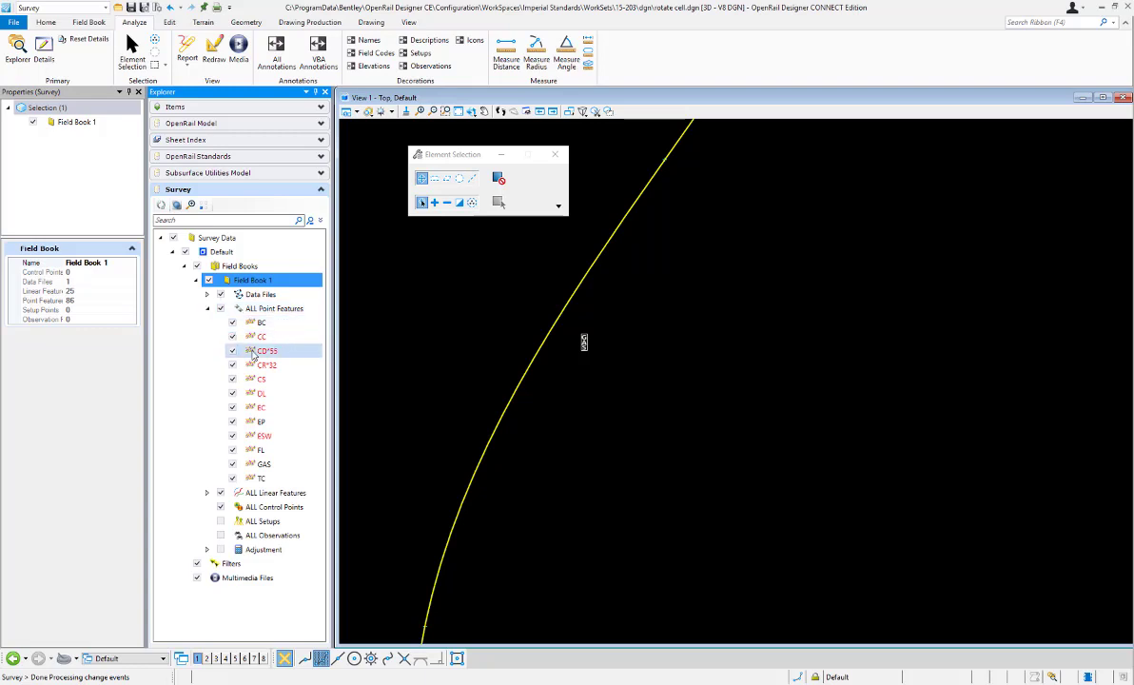
left_click(263, 465)
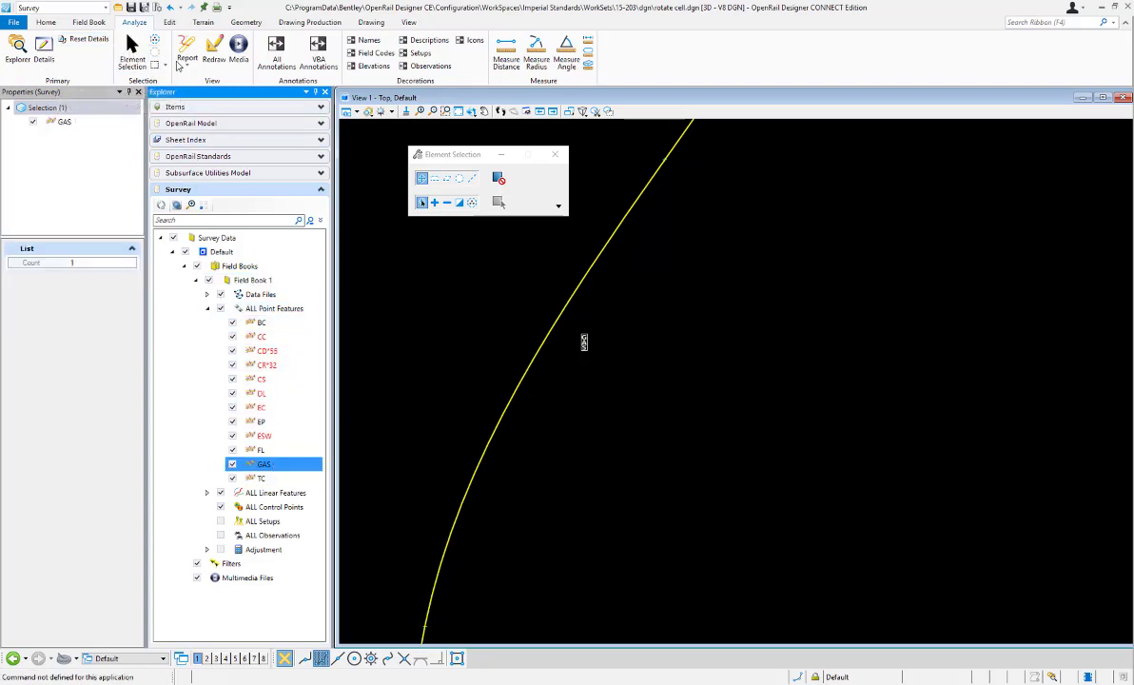
left_click(42, 49)
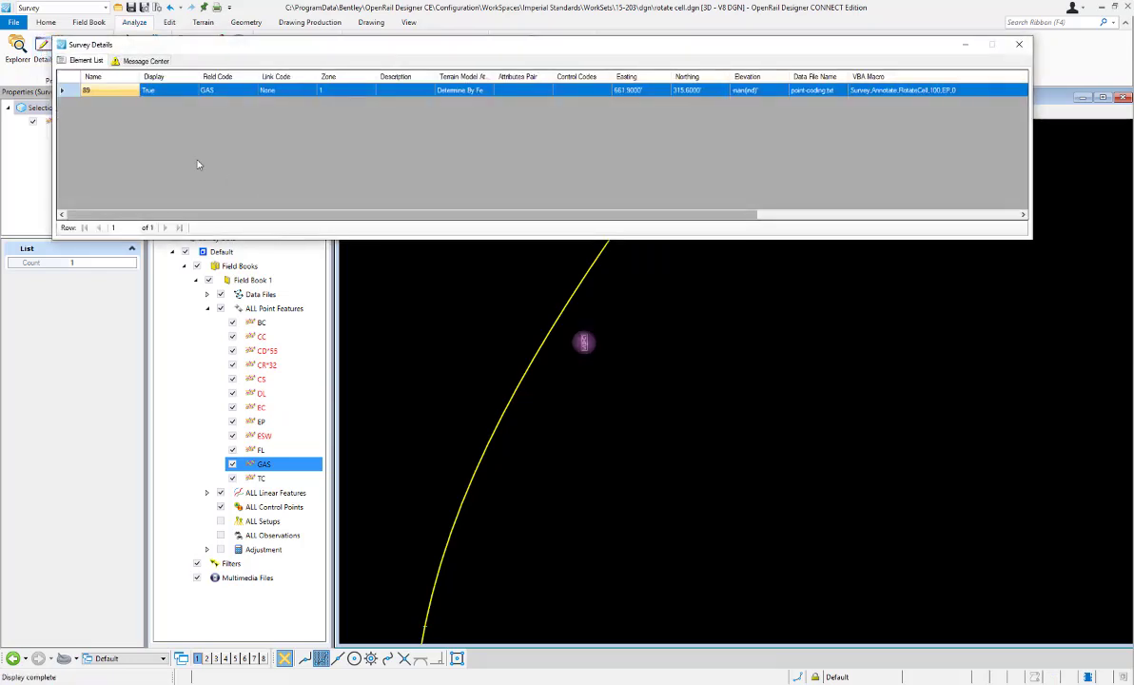
left_click_drag(203, 217, 467, 215)
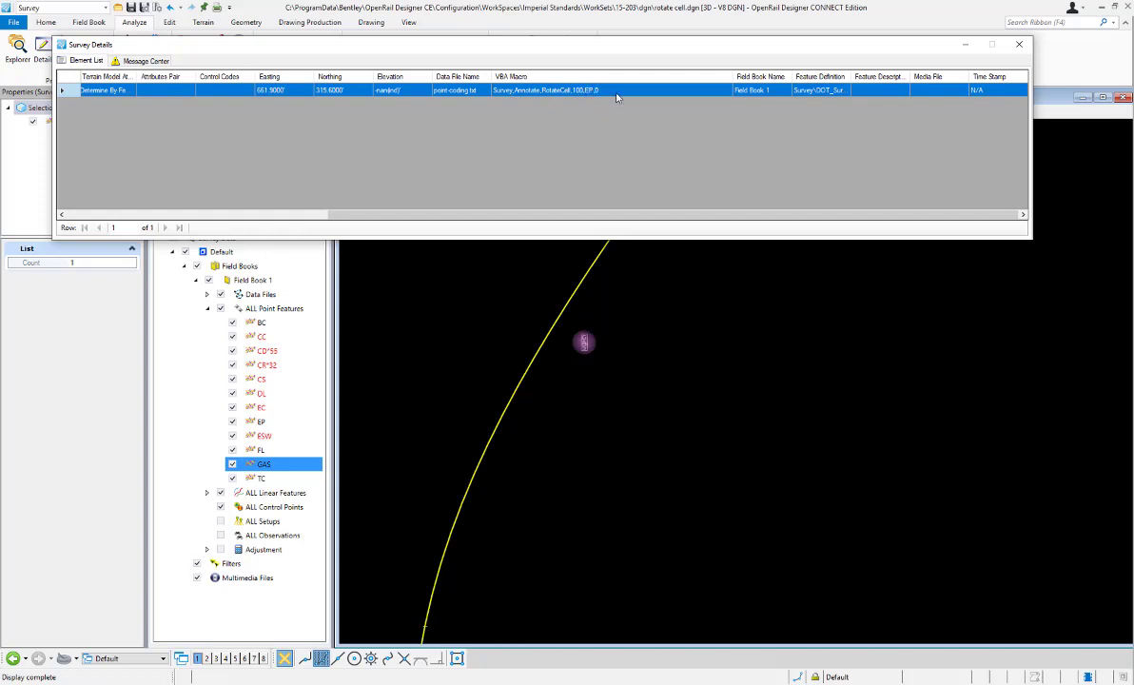
left_click(1024, 46)
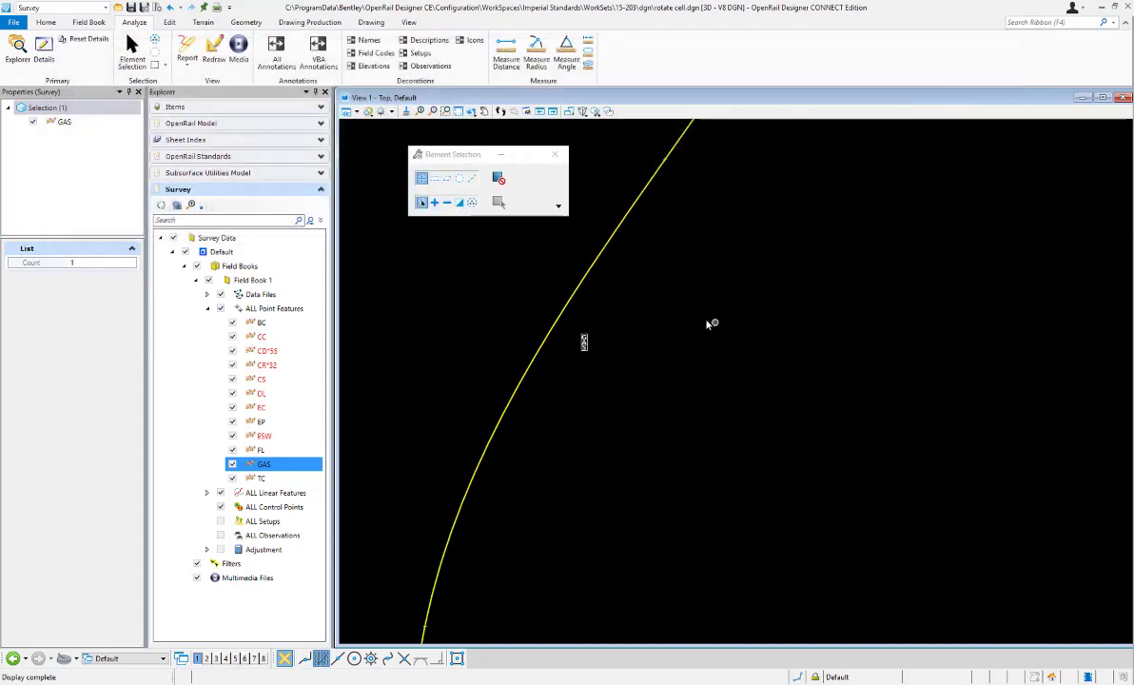
Redraw the survey data so the RotateCell macro rotates the GAS cell relative to the nearby EP line
left_click(214, 55)
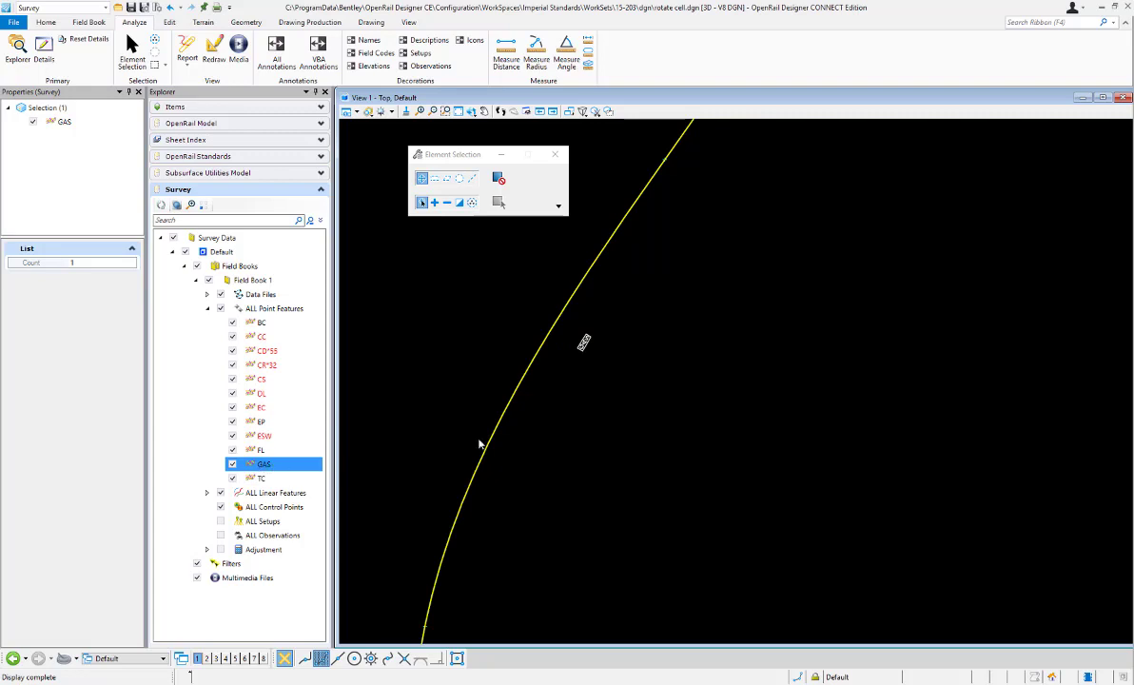
left_click(224, 49)
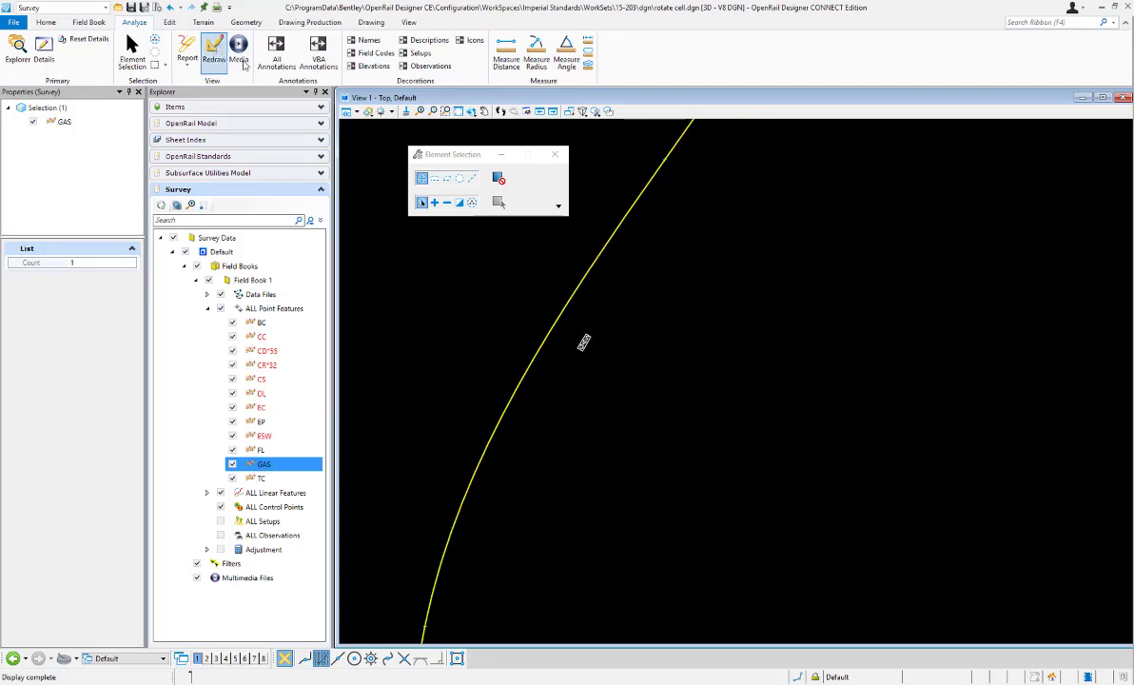